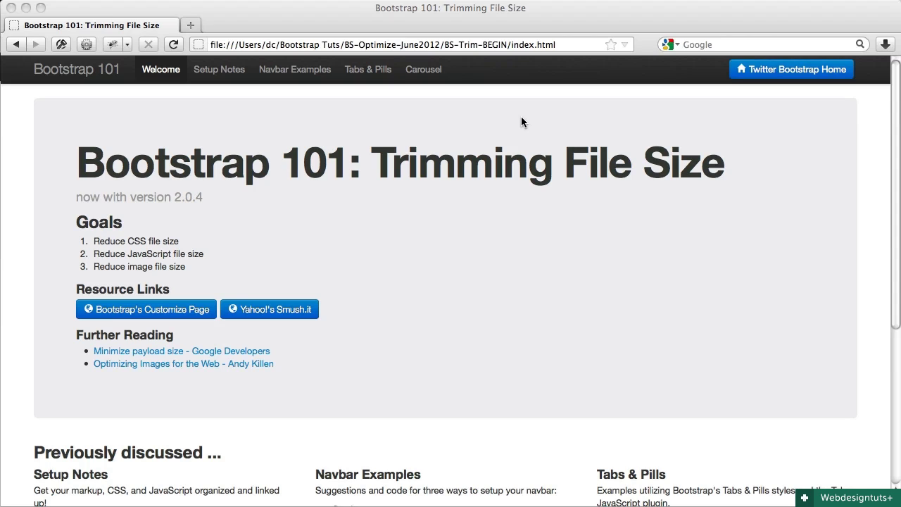
Browse the Setup Notes, Navbar Examples, Tabs & Pills and Carousel pages, then return to the welcome page
left_click(521, 122)
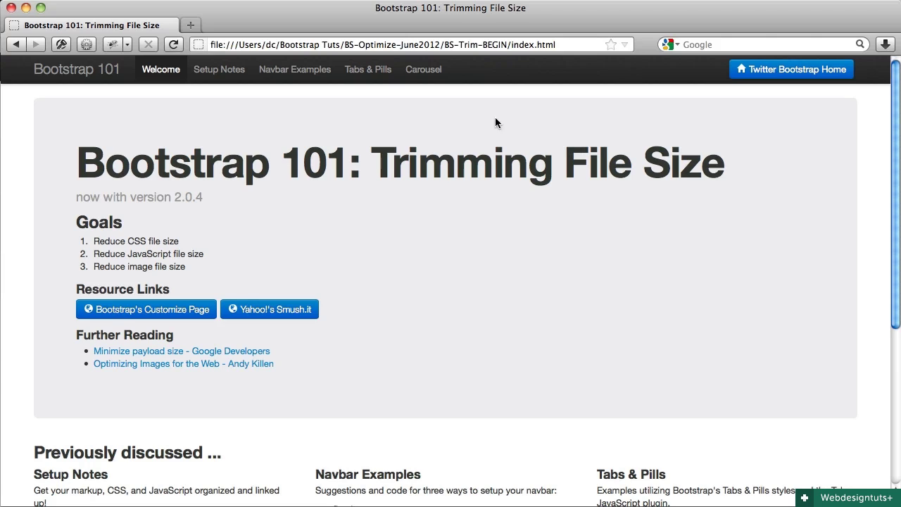
left_click(224, 70)
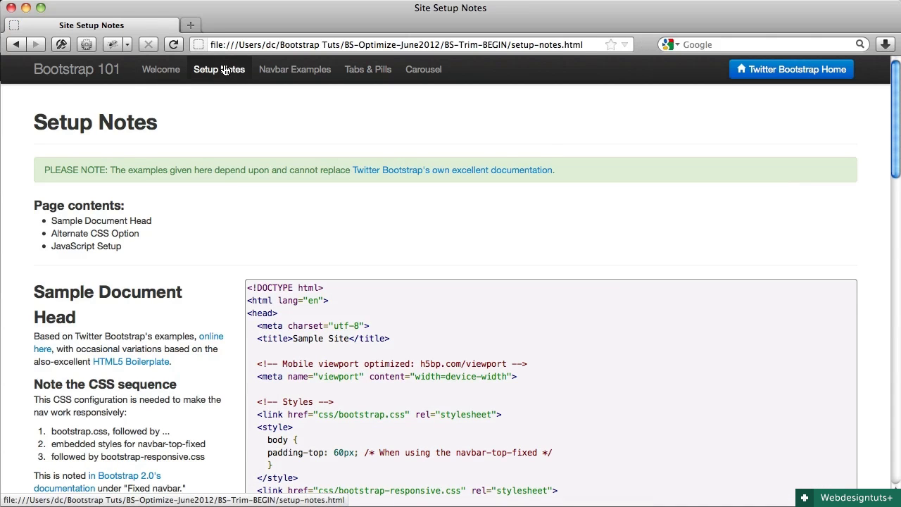
left_click(270, 72)
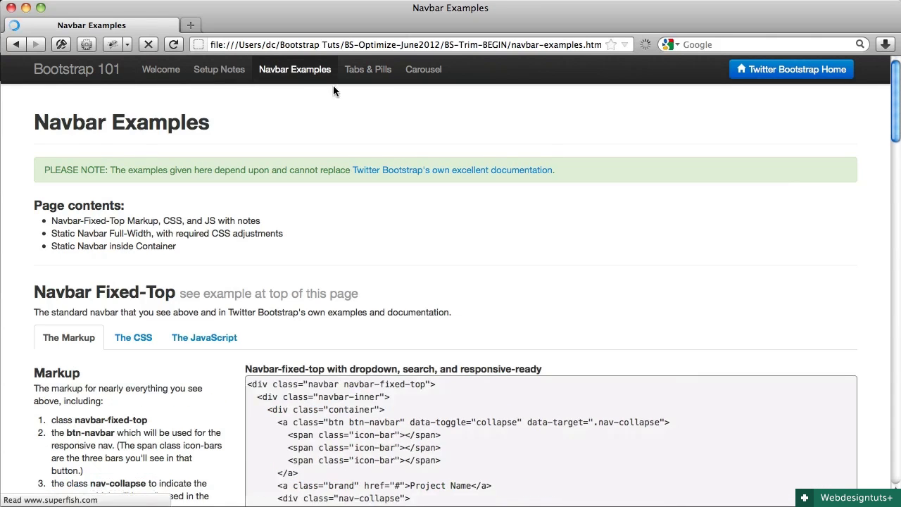
left_click(375, 77)
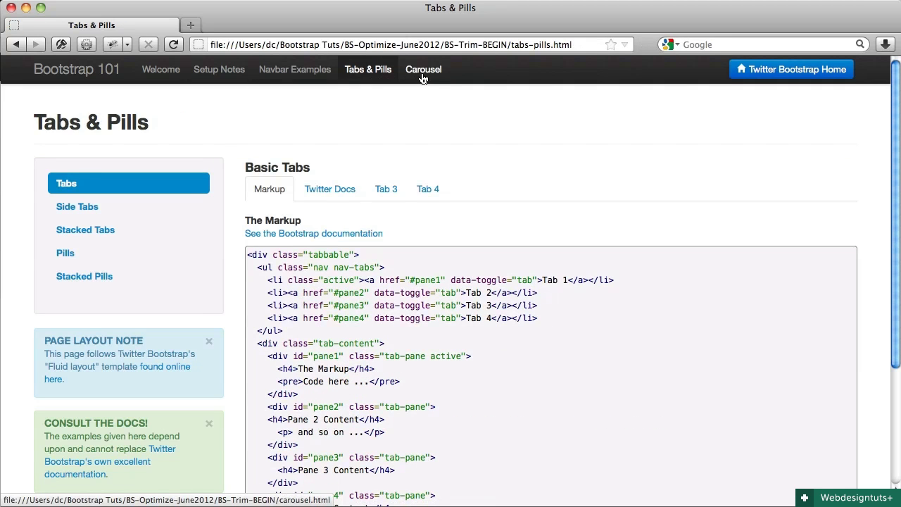
left_click(422, 74)
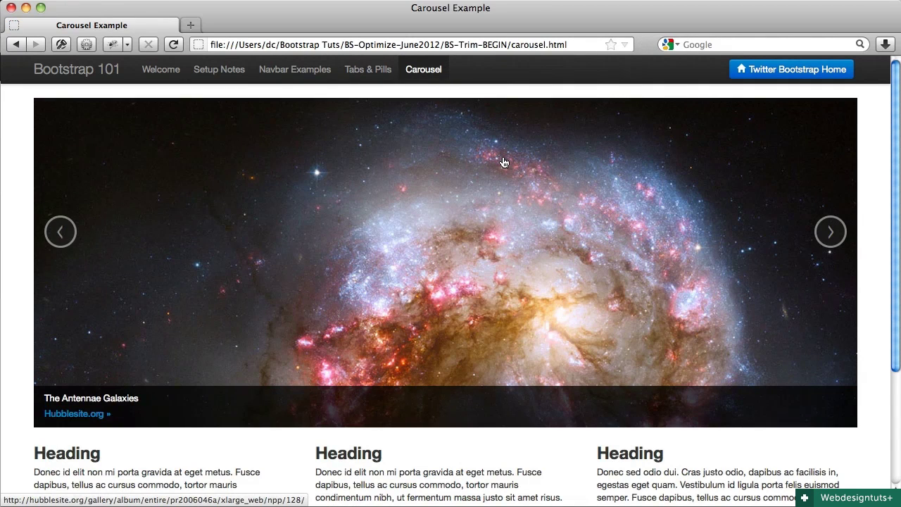
scroll(504, 163, "down", 3)
scroll(504, 163, "up", 3)
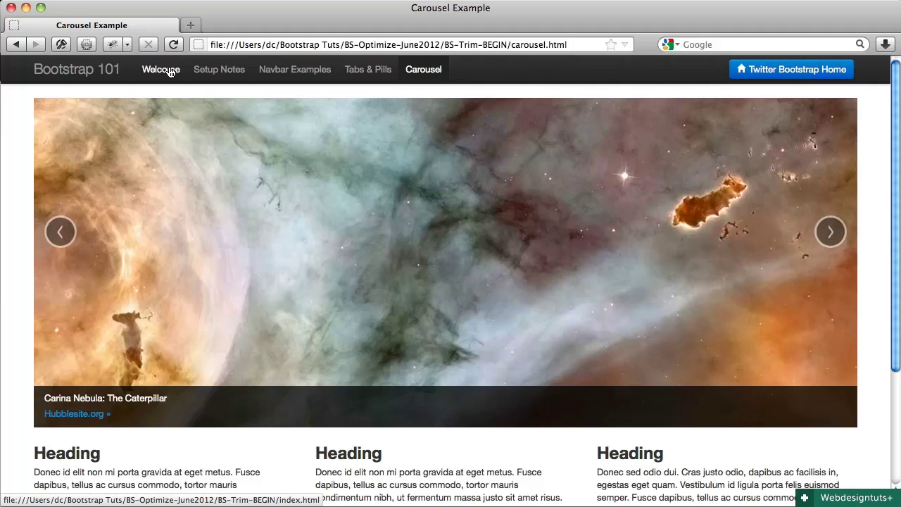
left_click(169, 72)
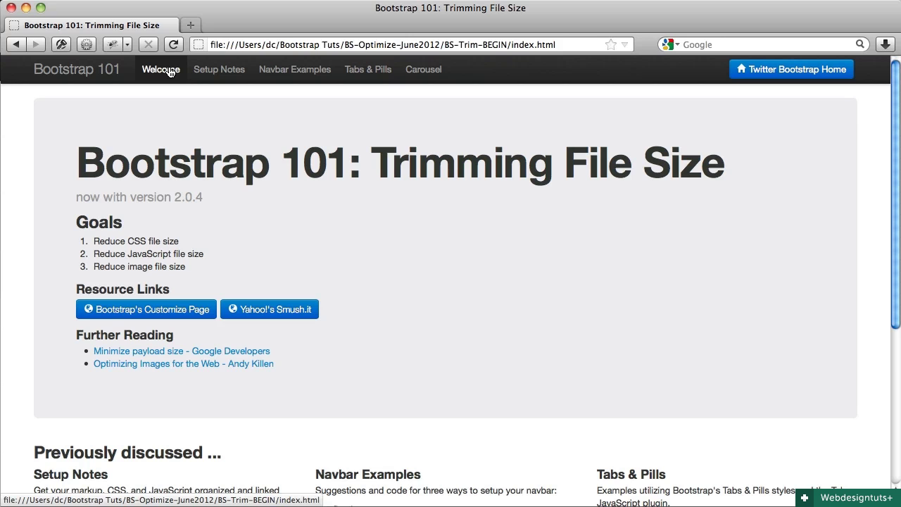
Expand the project's css folder in Finder and review its four Bootstrap stylesheets
key("super+Tab")
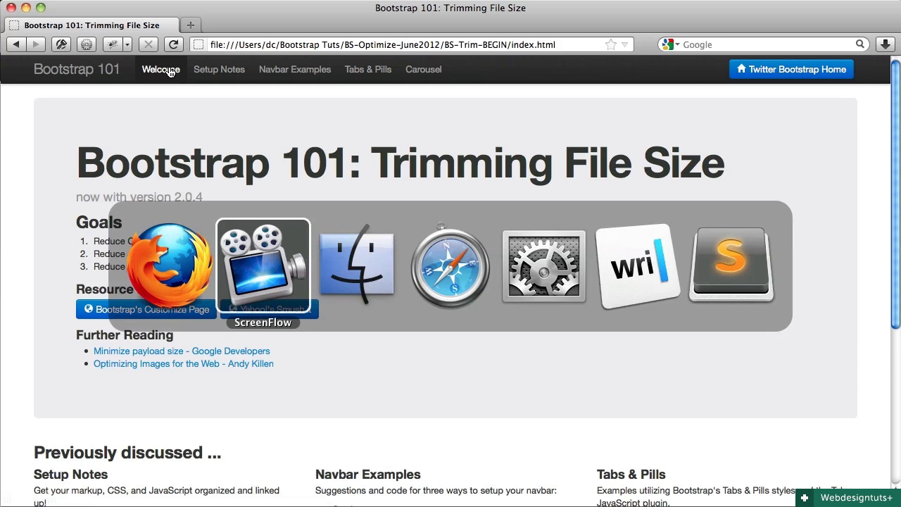
key("super+Tab")
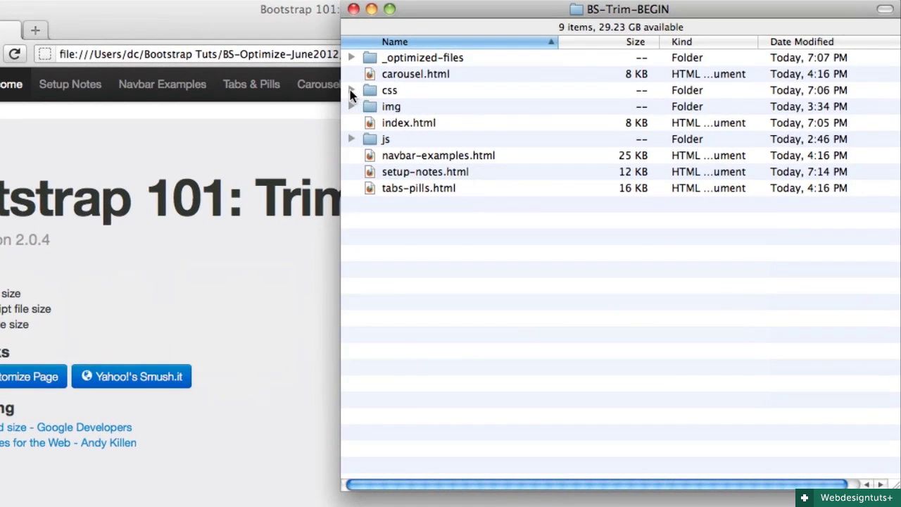
left_click(450, 74)
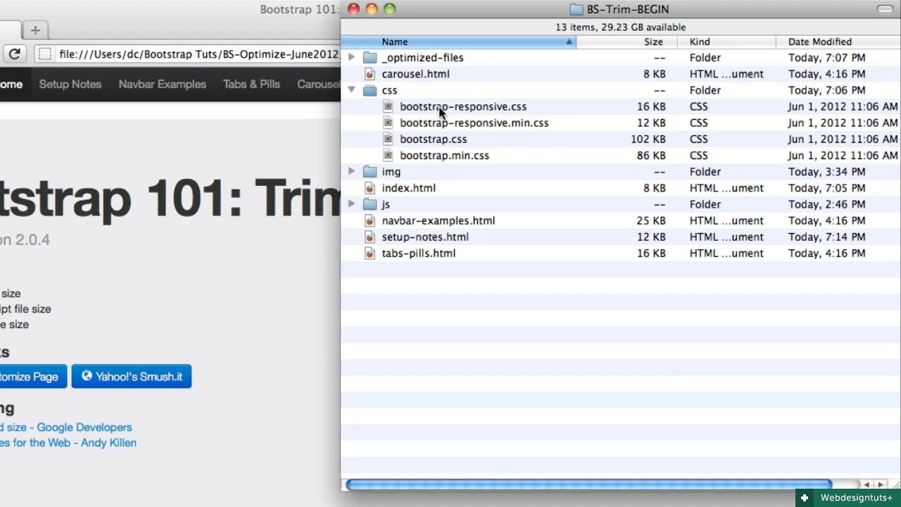
left_click(441, 111)
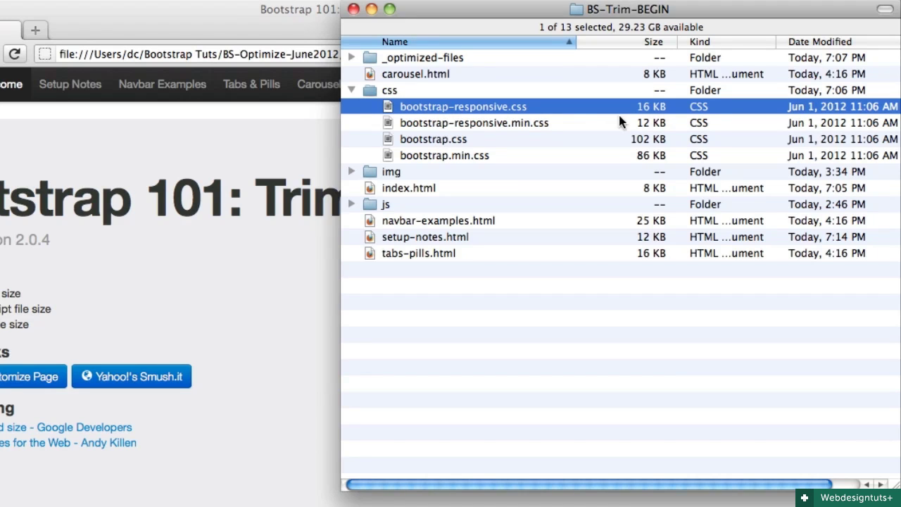
left_click(649, 125)
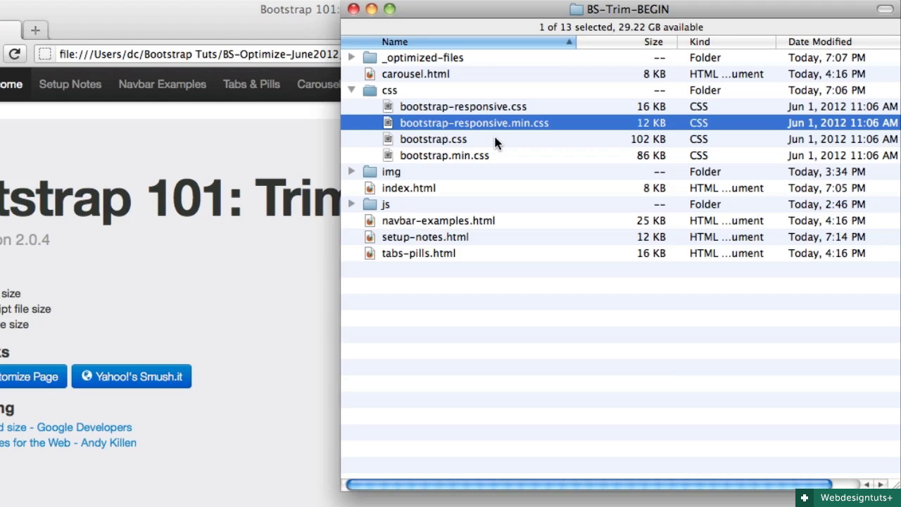
left_click(495, 141)
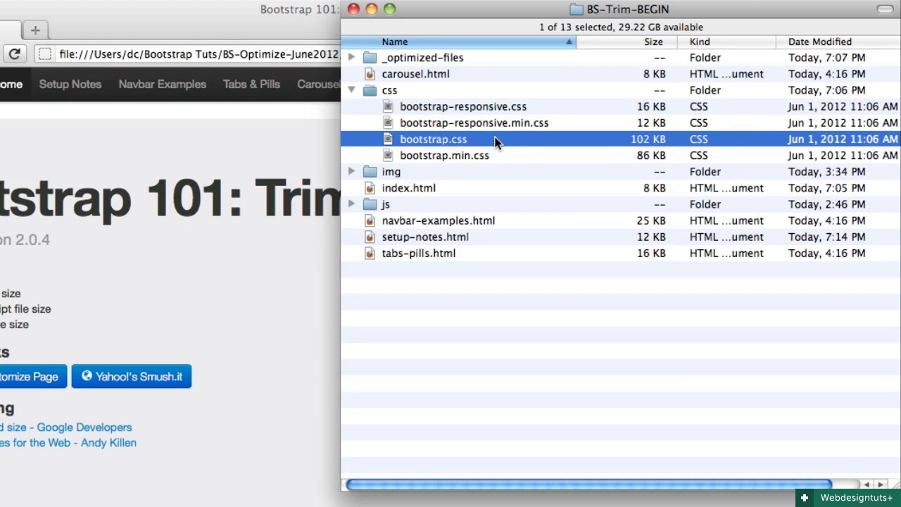
left_click(595, 155)
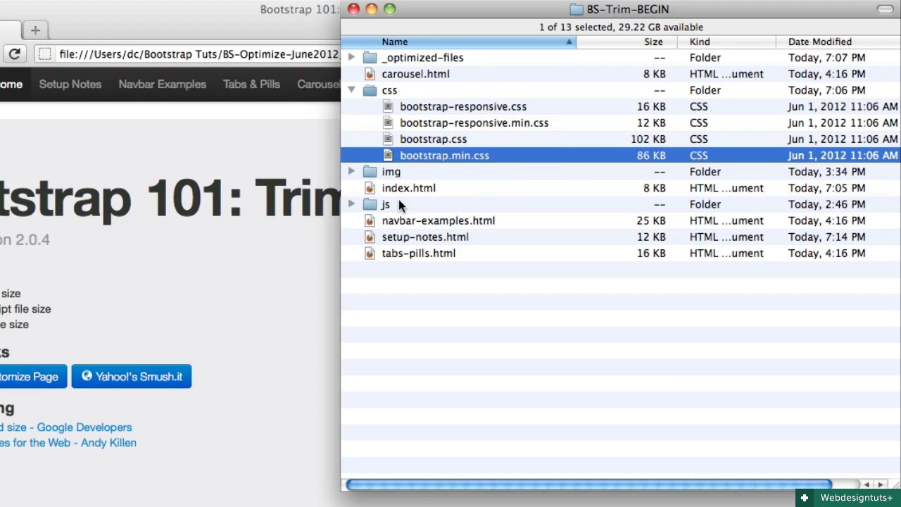
Expand the js folder to check bootstrap.js and bootstrap.min.js, then return to the Bootstrap 101 page
left_click(352, 205)
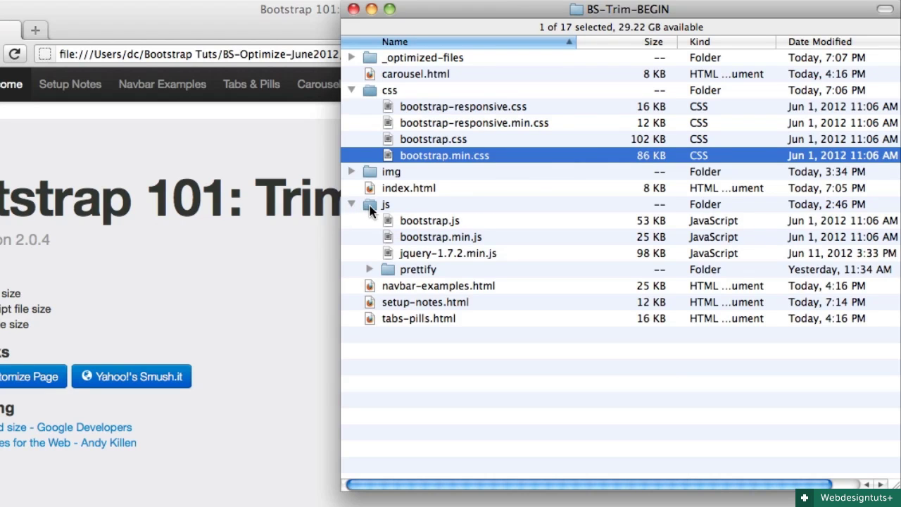
left_click(429, 221)
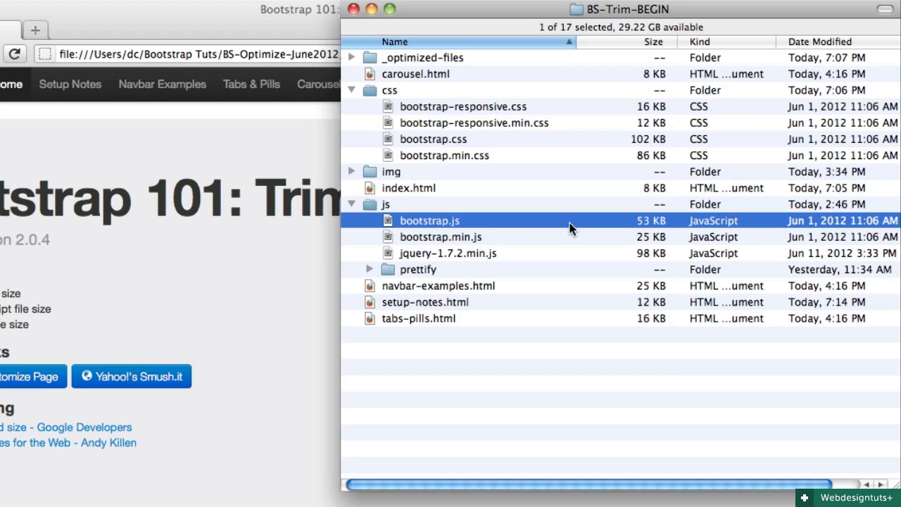
left_click(525, 238)
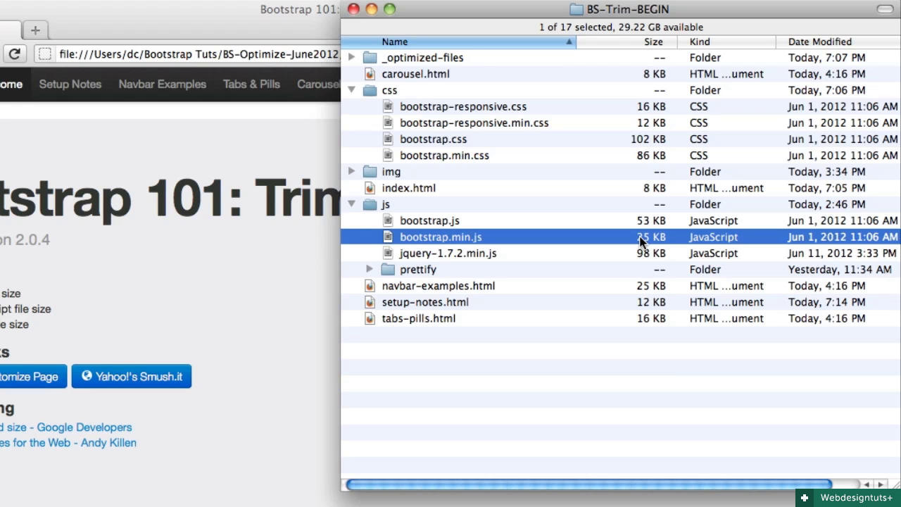
left_click(253, 253)
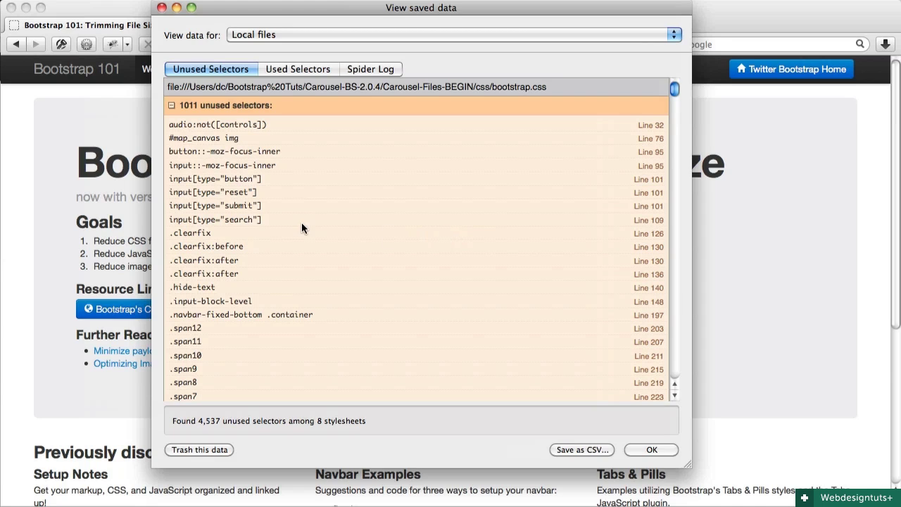
key("Escape")
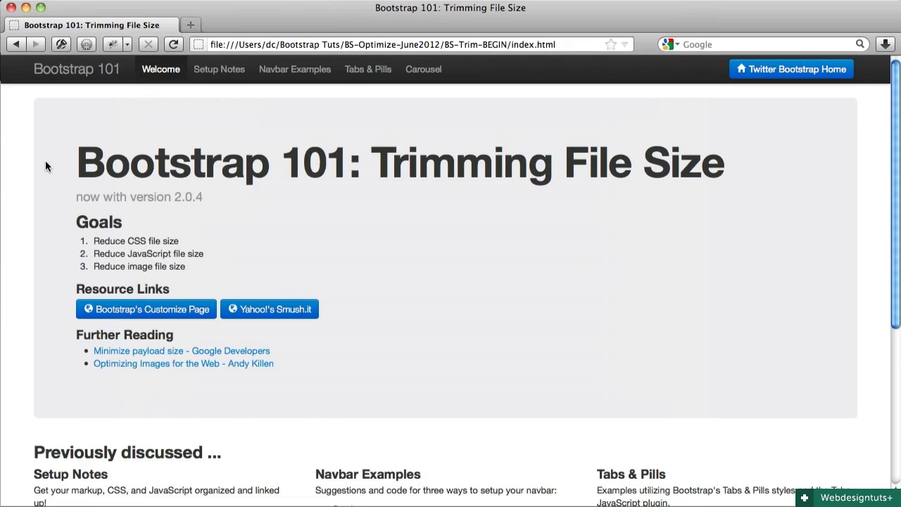
In Safari, open Download Bootstrap and scroll to section 1, Choose components
key("super+Tab")
key("super+Tab")
key("super+Tab")
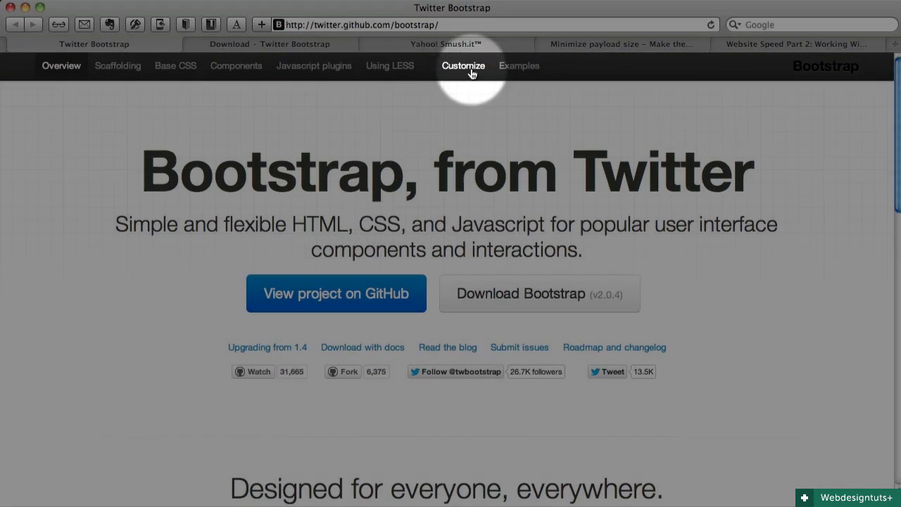
left_click(471, 70)
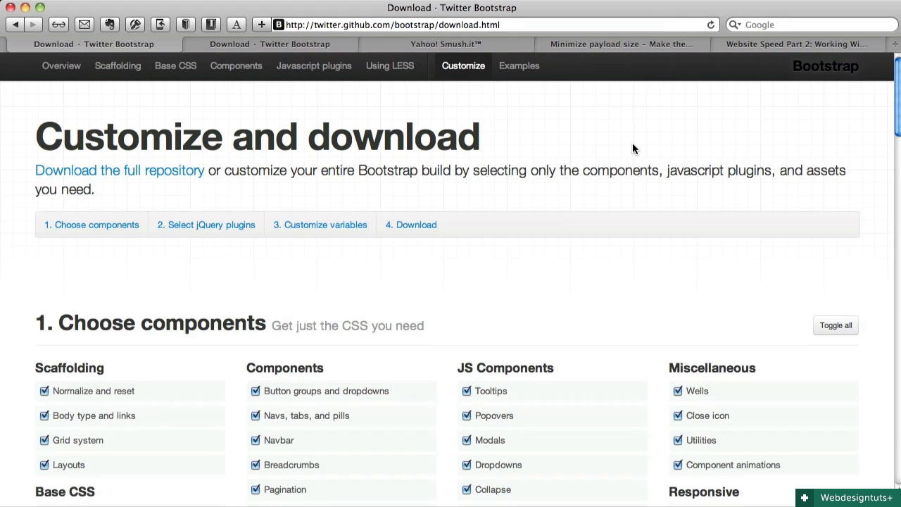
scroll(632, 149, "down", 3)
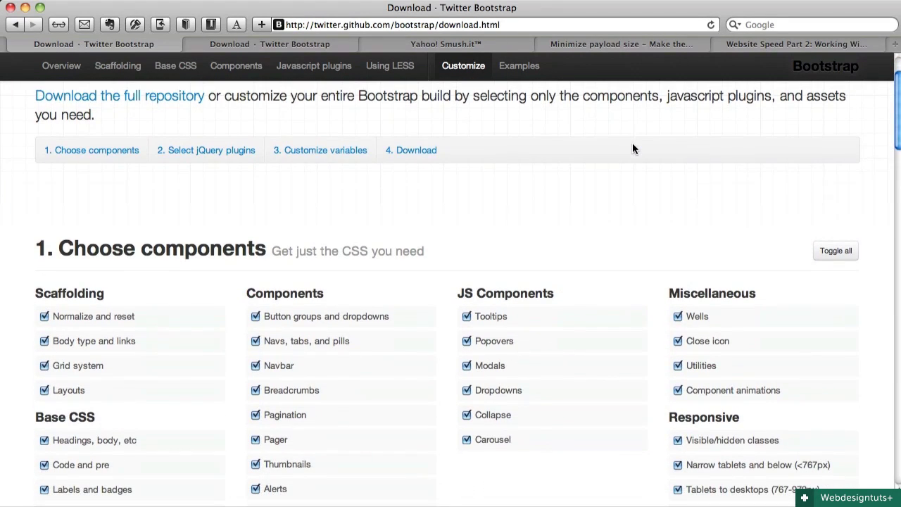
scroll(633, 148, "down", 2)
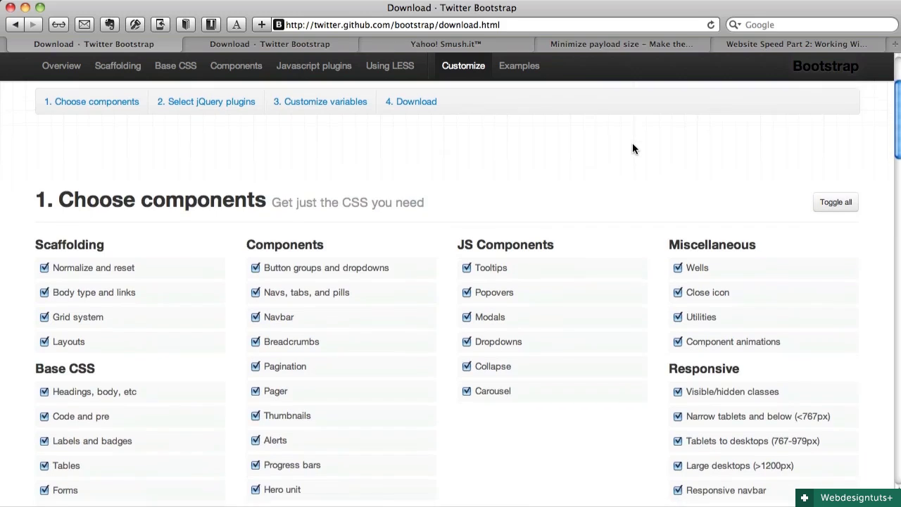
scroll(632, 149, "down", 3)
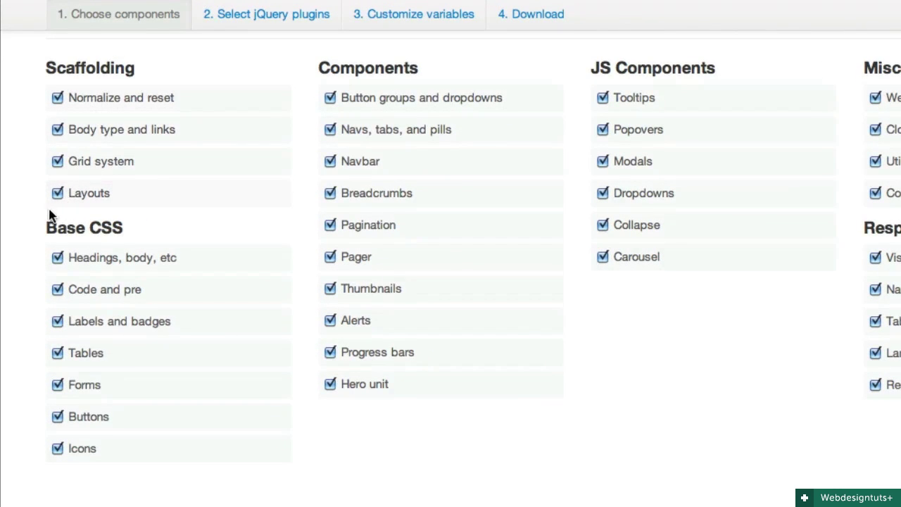
Untick Labels and badges, Tables, Forms, and Button groups and dropdowns
left_click(57, 323)
left_click(58, 354)
left_click(58, 386)
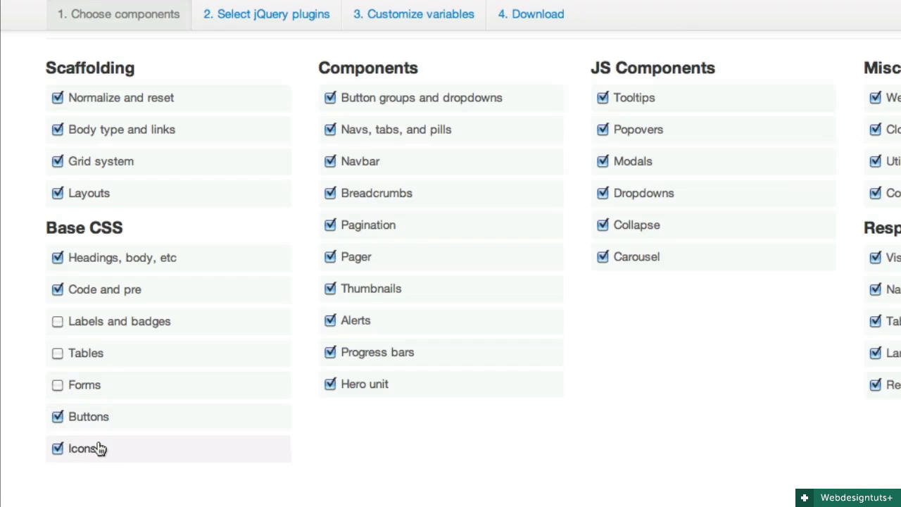
left_click(395, 93)
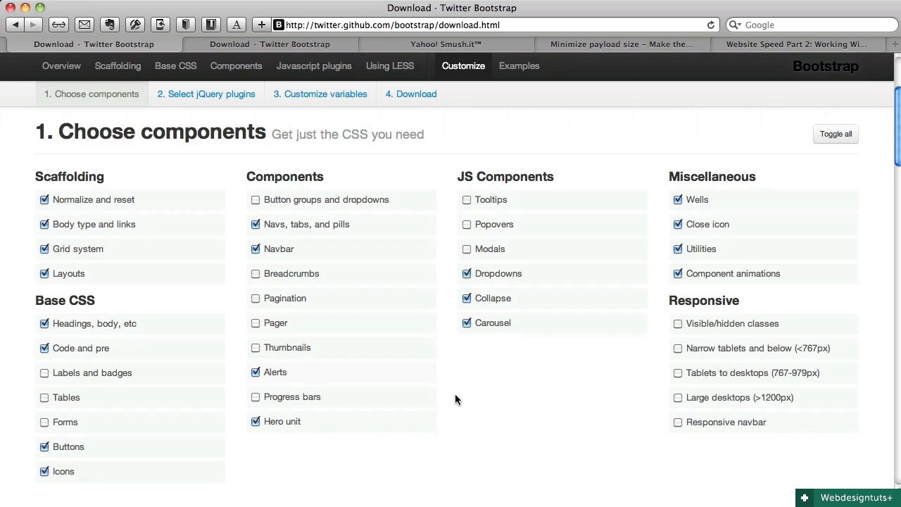
scroll(455, 399, "down", 1)
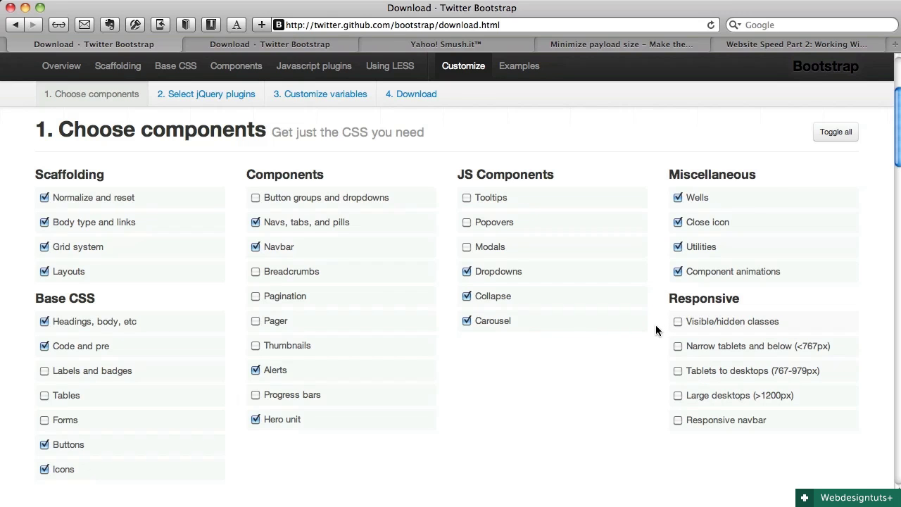
scroll(656, 326, "down", 3)
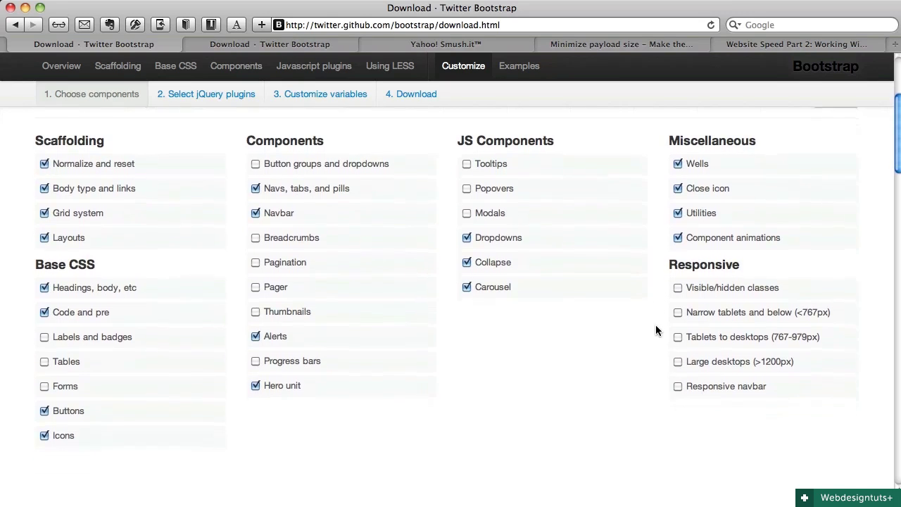
scroll(656, 326, "down", 2)
scroll(656, 326, "down", 2)
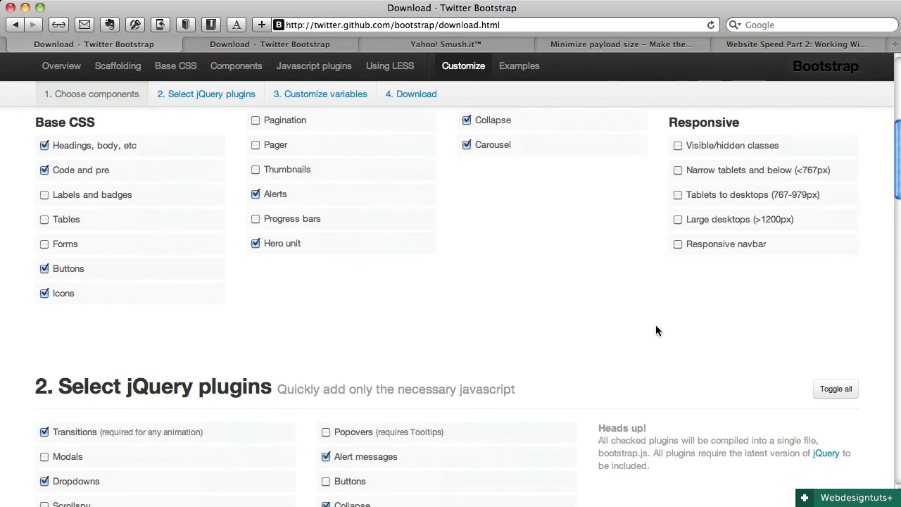
Scroll past section 3, Customize variables, down to section 4, Download
scroll(656, 326, "down", 4)
scroll(656, 326, "down", 2)
scroll(655, 326, "down", 2)
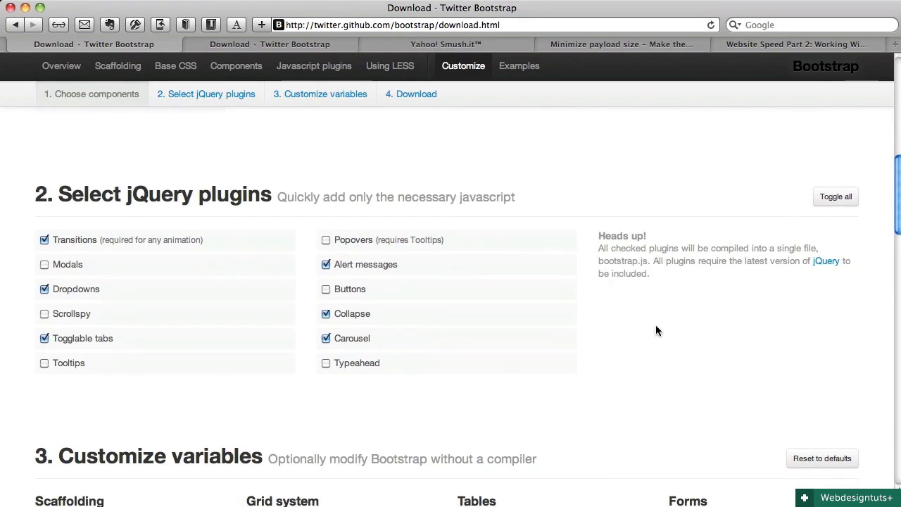
scroll(656, 330, "down", 1)
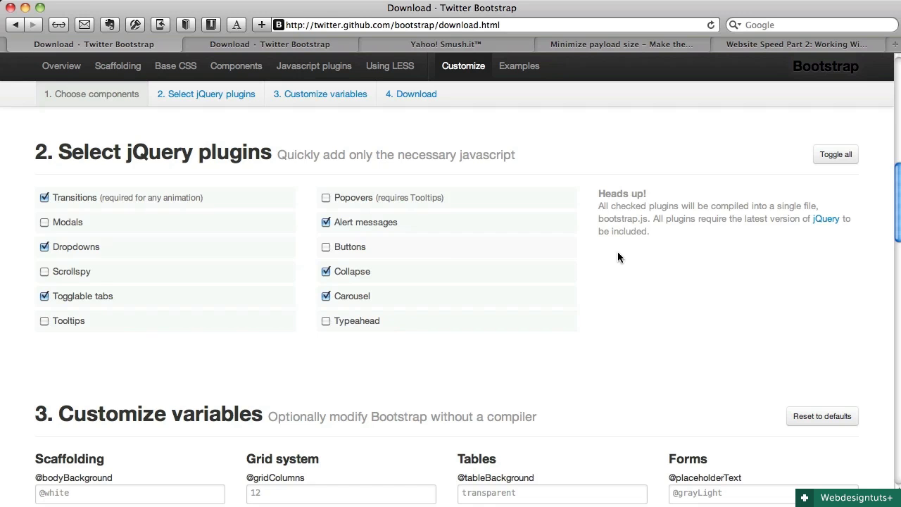
scroll(618, 253, "down", 2)
scroll(617, 253, "down", 4)
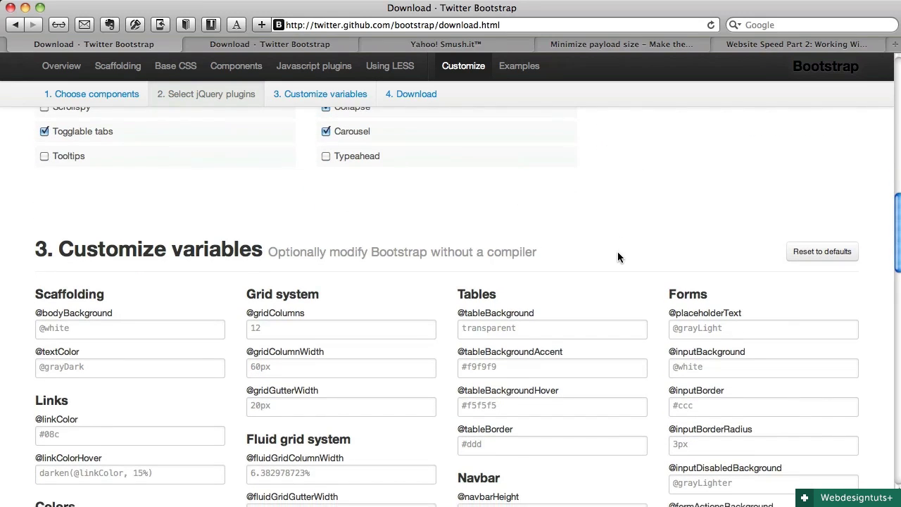
scroll(618, 257, "down", 2)
scroll(618, 257, "down", 1)
scroll(618, 257, "down", 1)
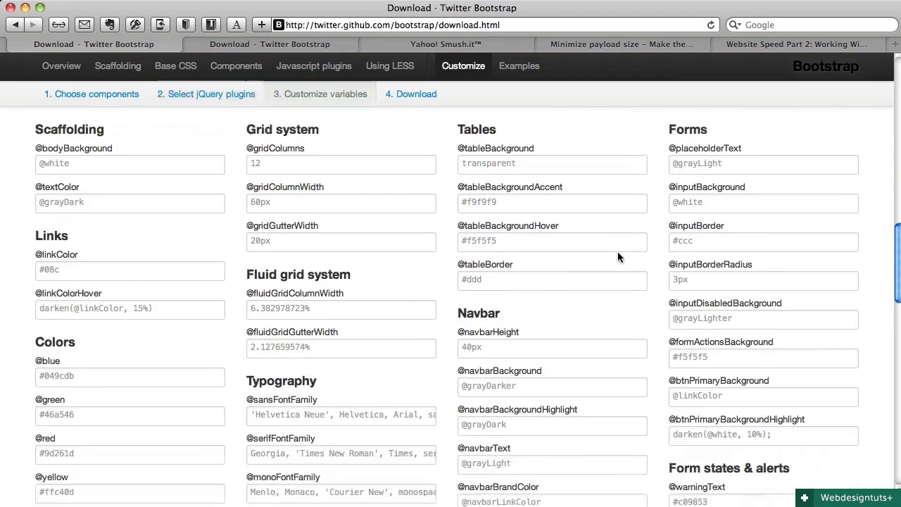
scroll(617, 257, "down", 3)
scroll(618, 257, "down", 5)
scroll(618, 257, "down", 2)
scroll(618, 257, "down", 2)
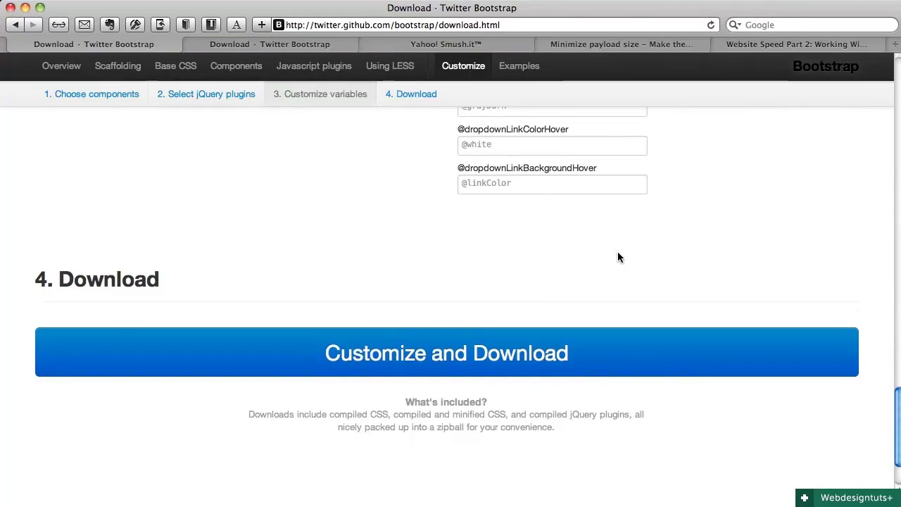
scroll(617, 256, "down", 2)
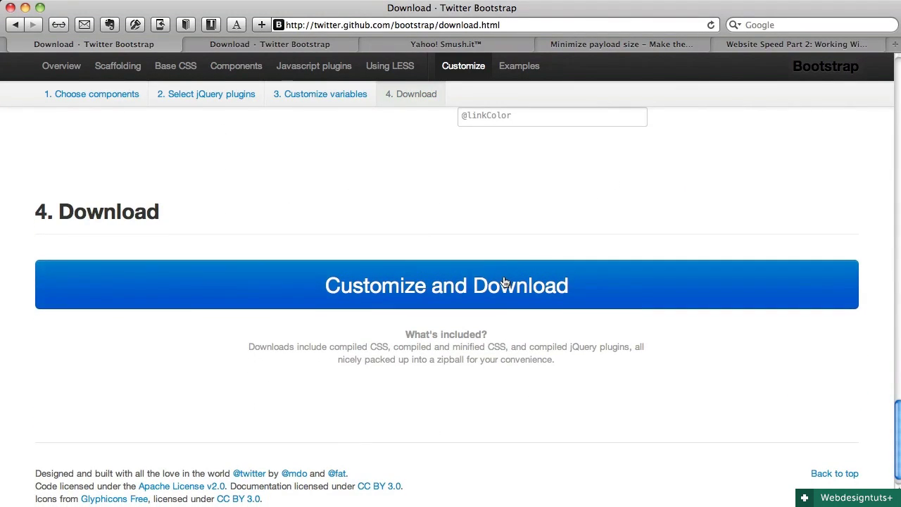
Generate the custom 147 KB bootstrap.zip and reveal it in Finder's Downloads folder
left_click(437, 288)
left_click_drag(701, 121, 647, 94)
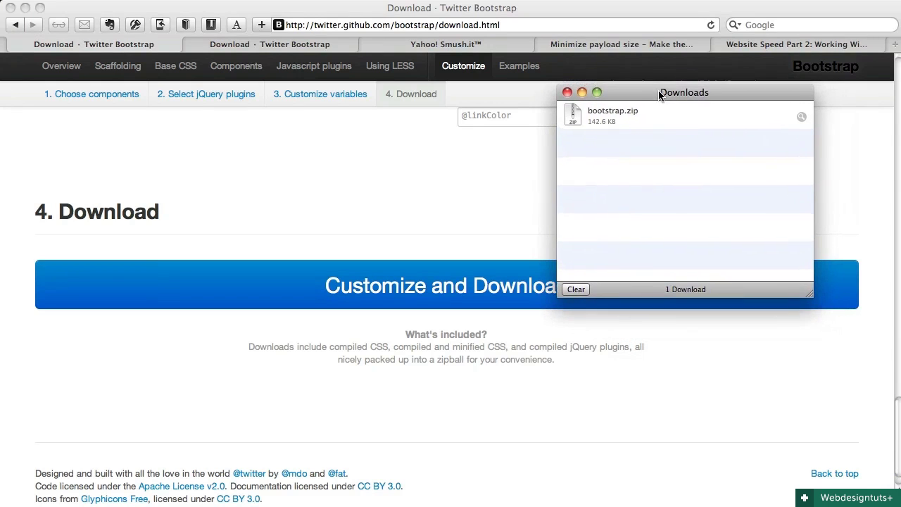
left_click(800, 121)
mouse_move(626, 42)
left_mouse_down()
mouse_move(626, 62)
mouse_move(208, 33)
left_mouse_up()
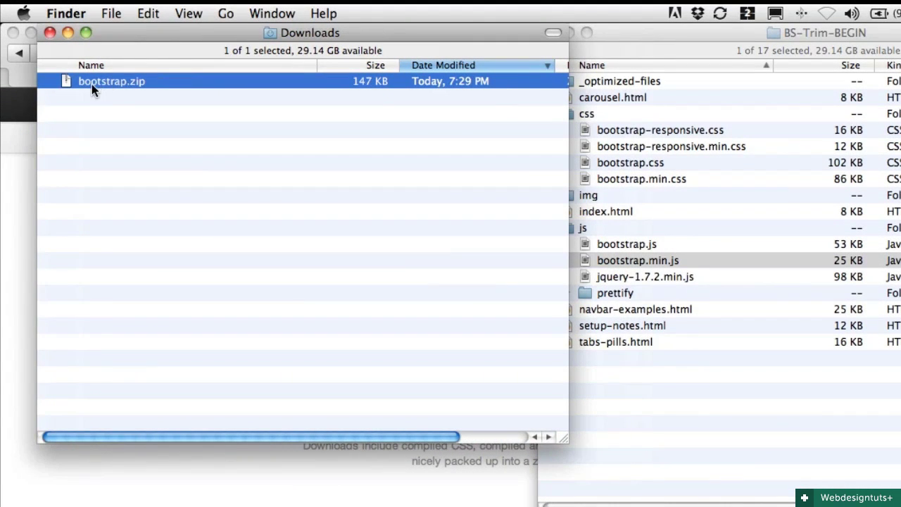
Unzip bootstrap.zip, expand its css and js folders sorted by name, and inspect the trimmed files
double_click(68, 84)
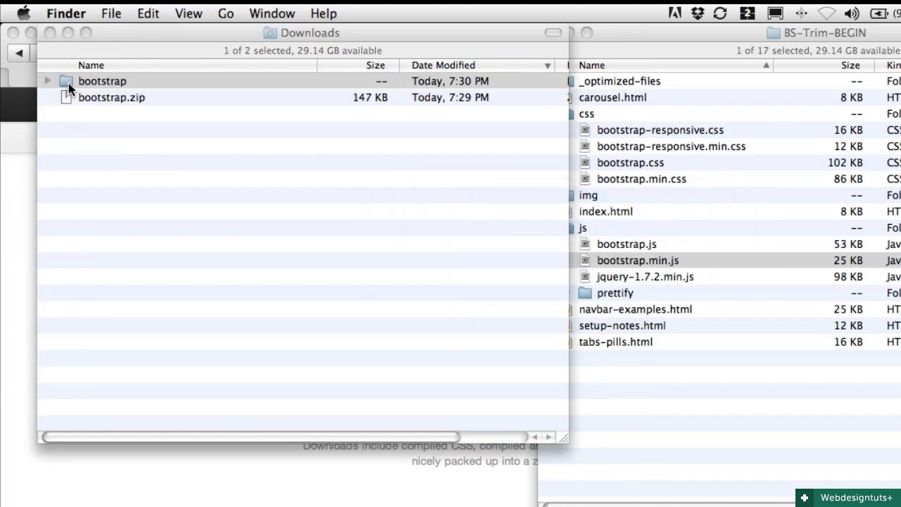
left_click(48, 80)
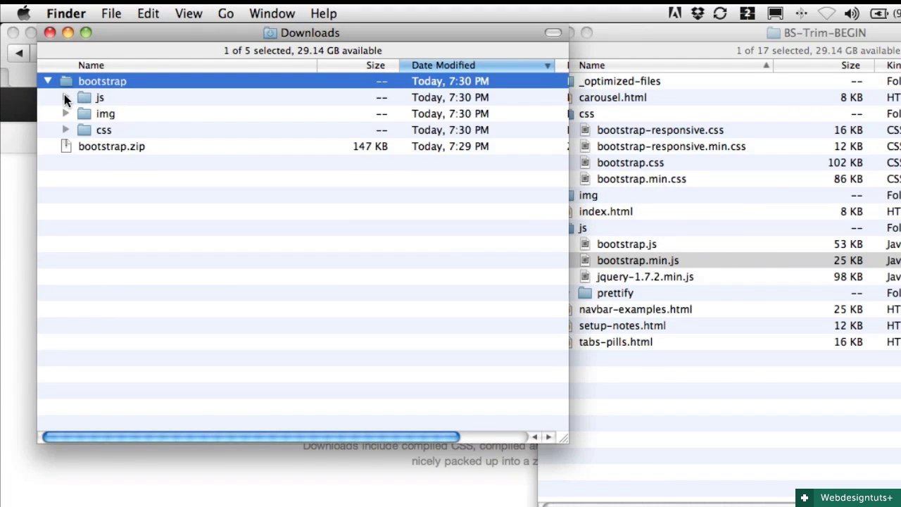
left_click(65, 97)
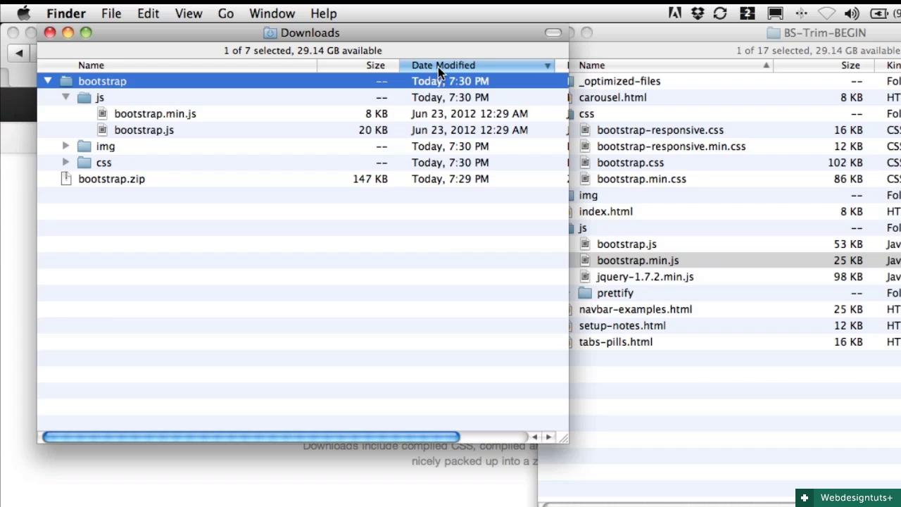
left_click(258, 64)
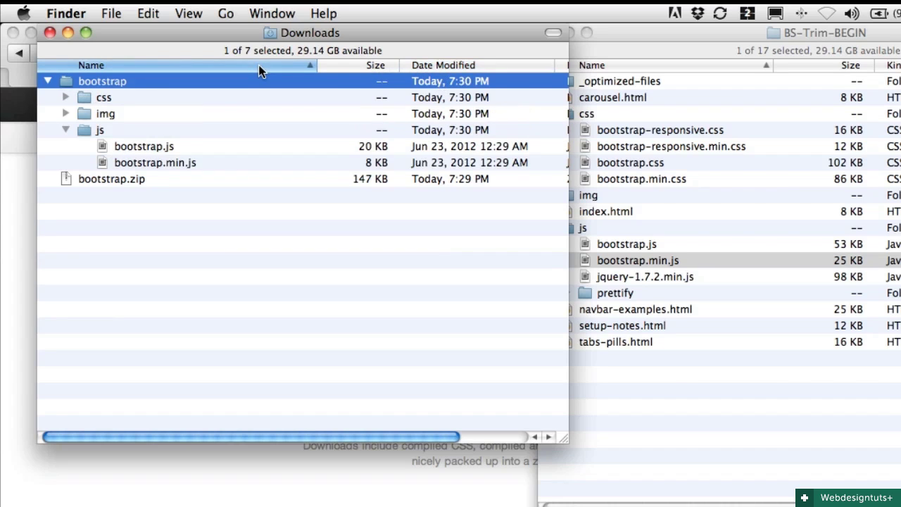
left_click(66, 98)
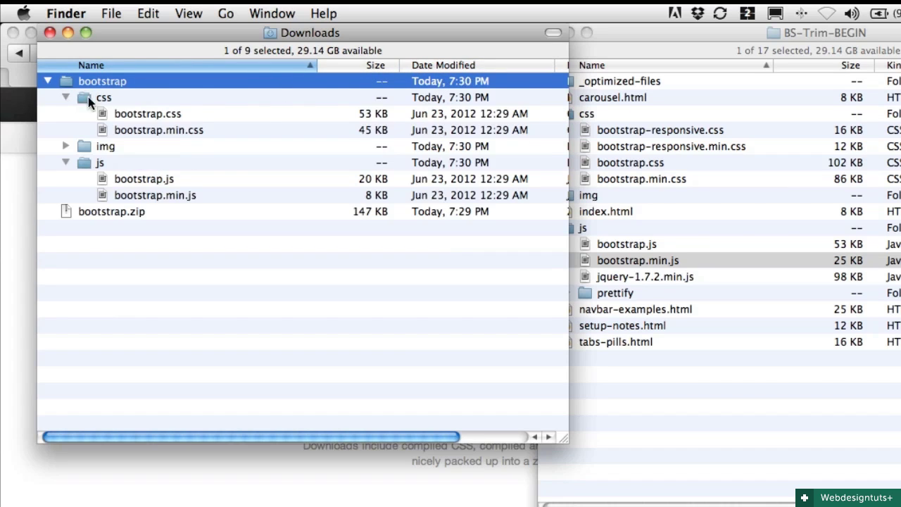
left_click(157, 119)
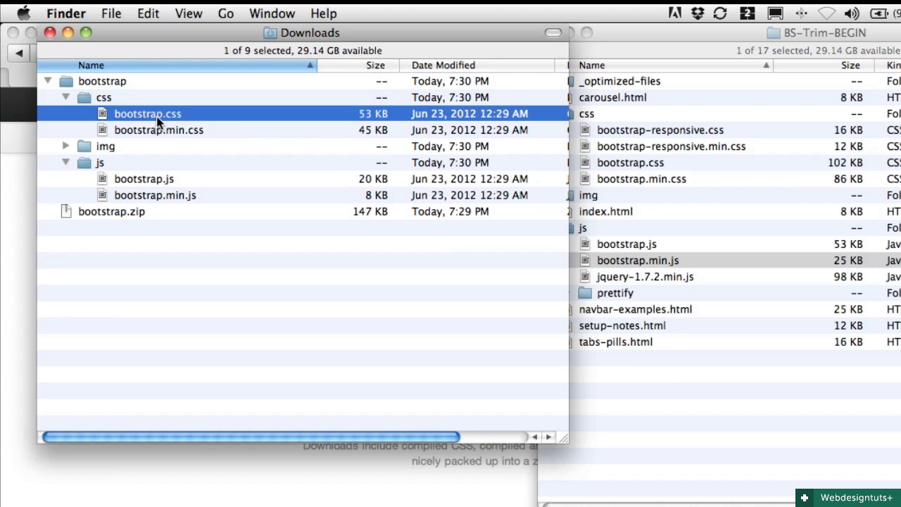
left_click(245, 129, "shift")
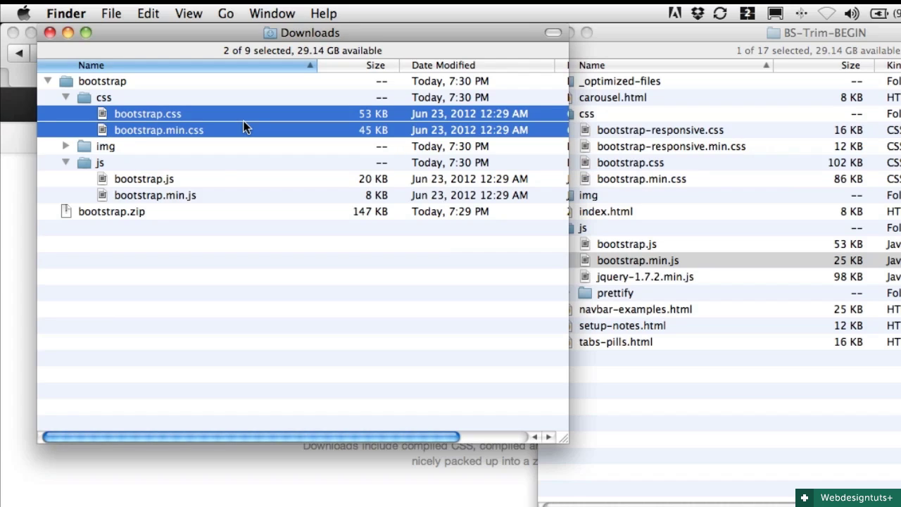
left_click(180, 181)
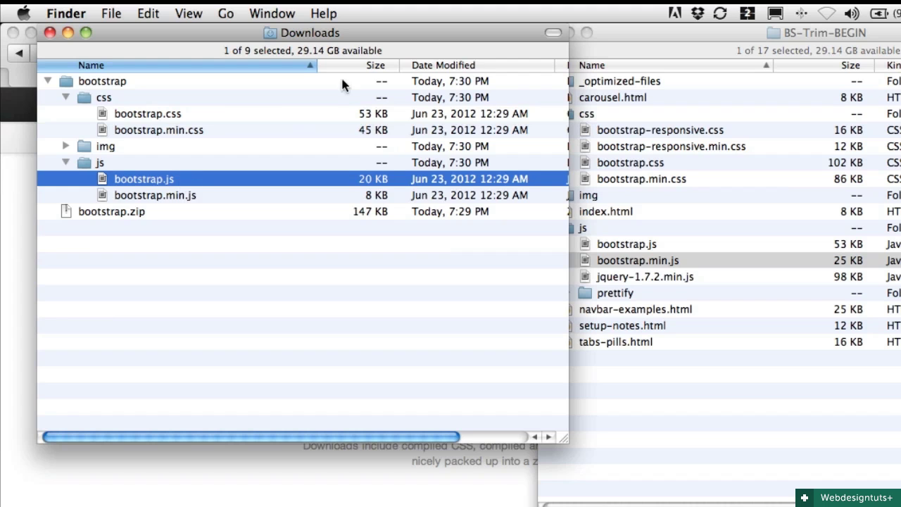
left_click_drag(369, 44, 340, 36)
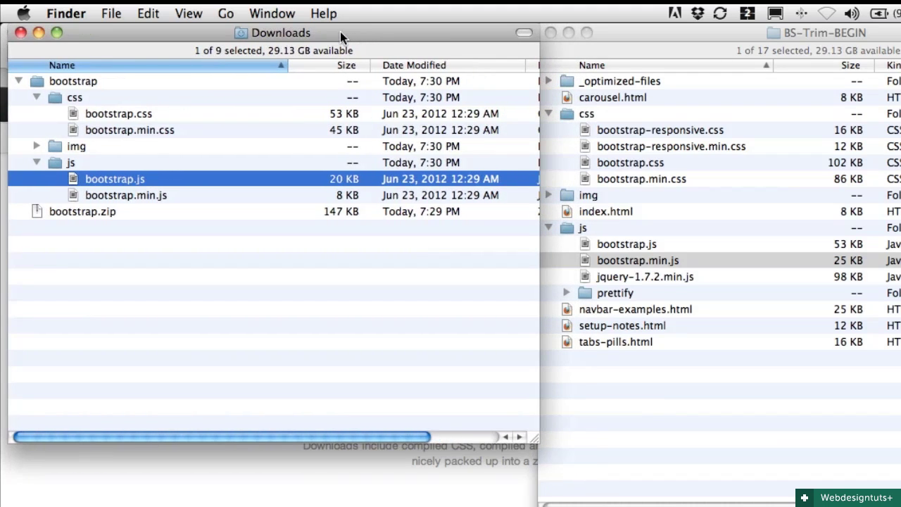
Compare trimmed bootstrap.js, .min.js and .min.css sizes against the project's original copies
left_click(681, 402)
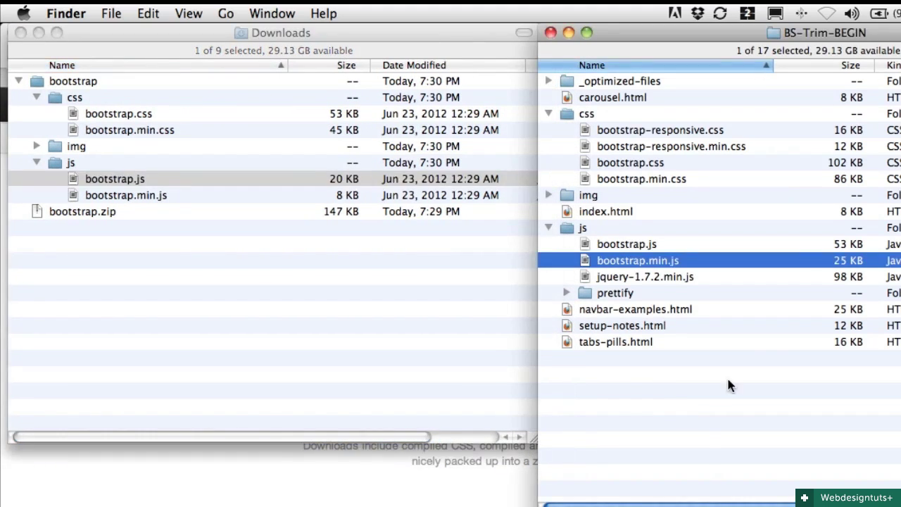
left_click(674, 249)
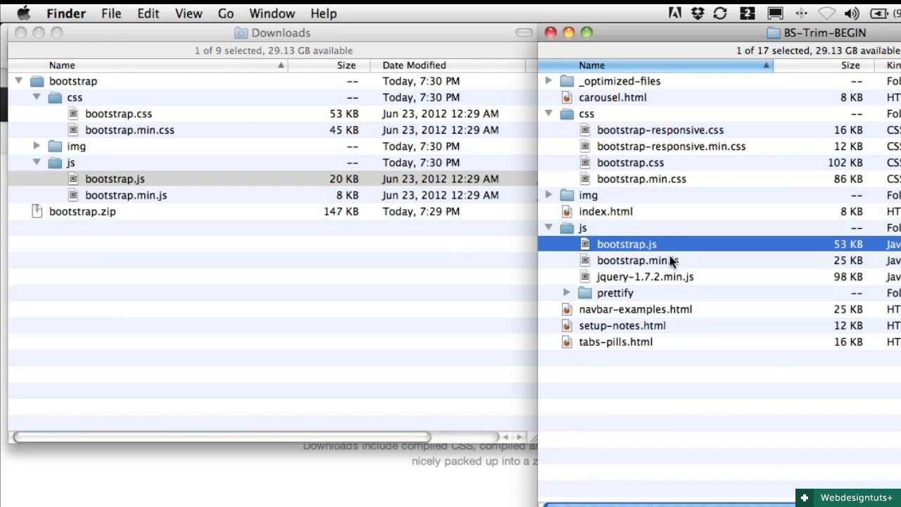
left_click(672, 260)
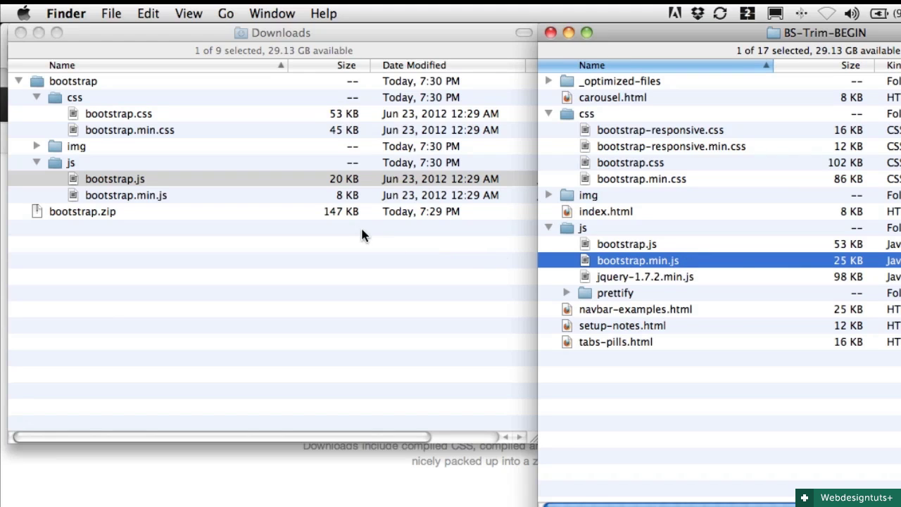
left_click(319, 201)
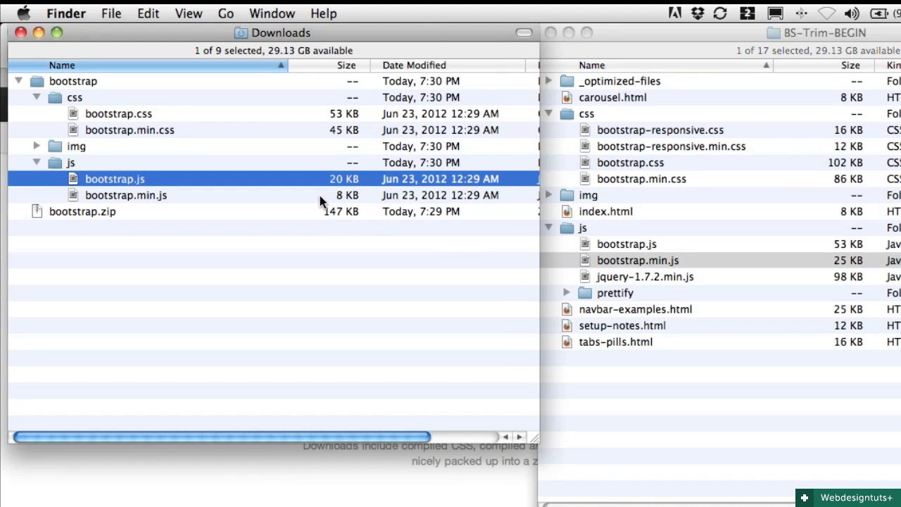
left_click(319, 201)
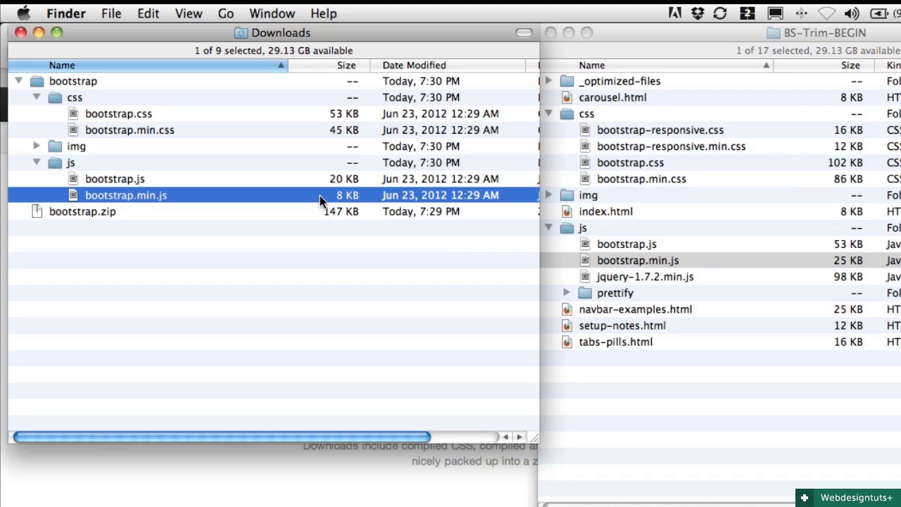
left_click(166, 129)
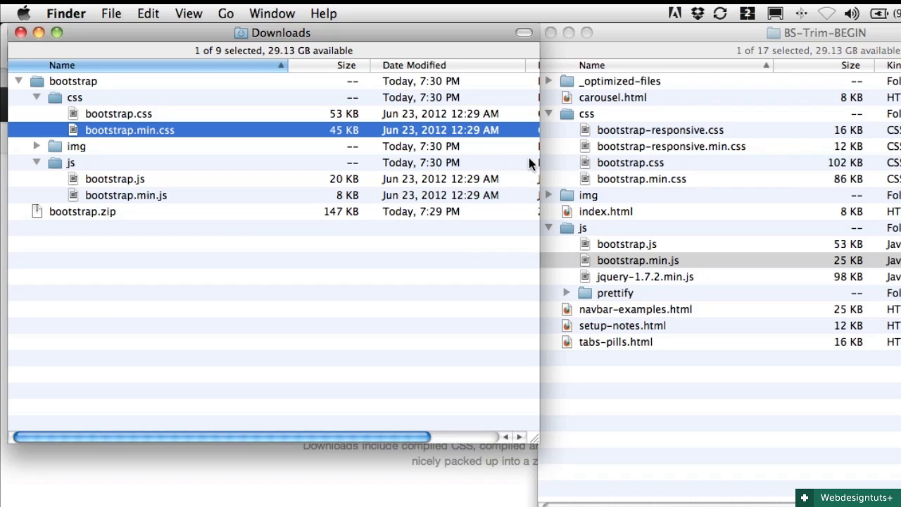
left_click(642, 181)
left_click(642, 182)
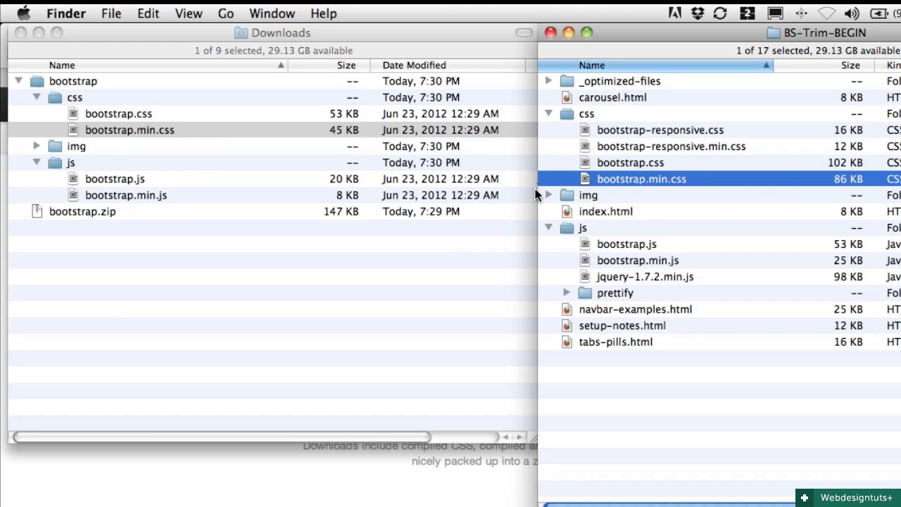
Drag bootstrap.css, .min.css, .js and .min.js from Downloads into _optimized-files and expand it
left_click(107, 117)
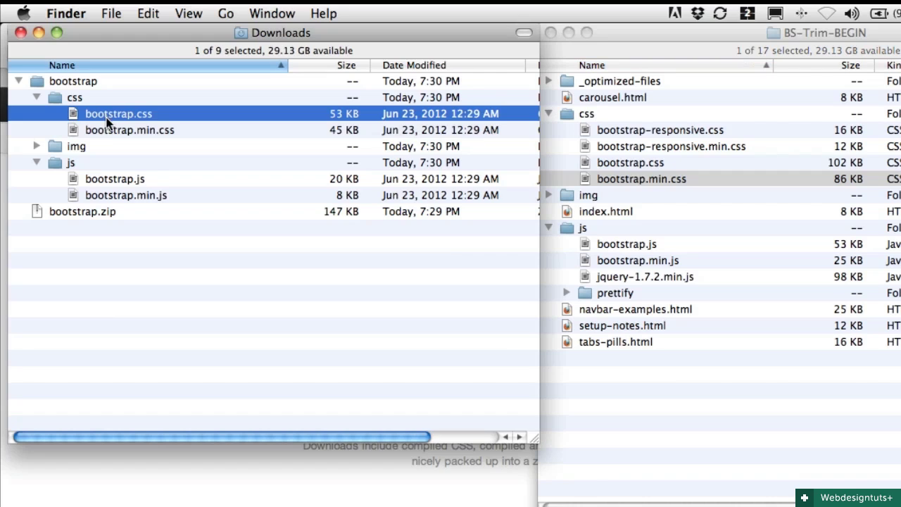
left_click(105, 126, "shift")
left_click(99, 181, "super")
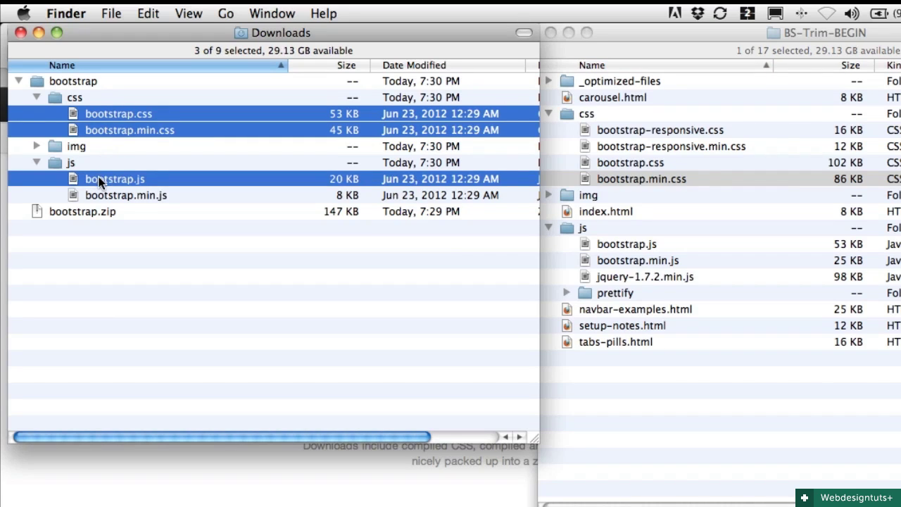
left_click(99, 196, "super")
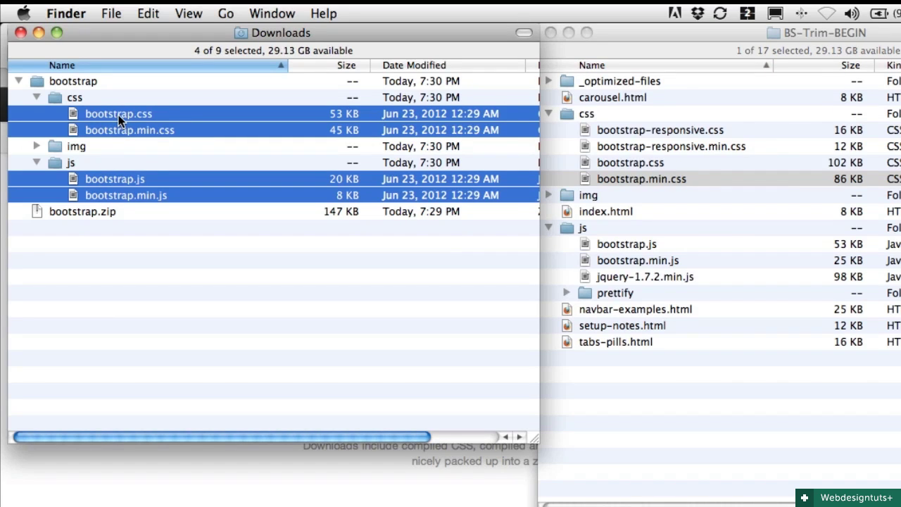
left_click_drag(115, 120, 495, 148)
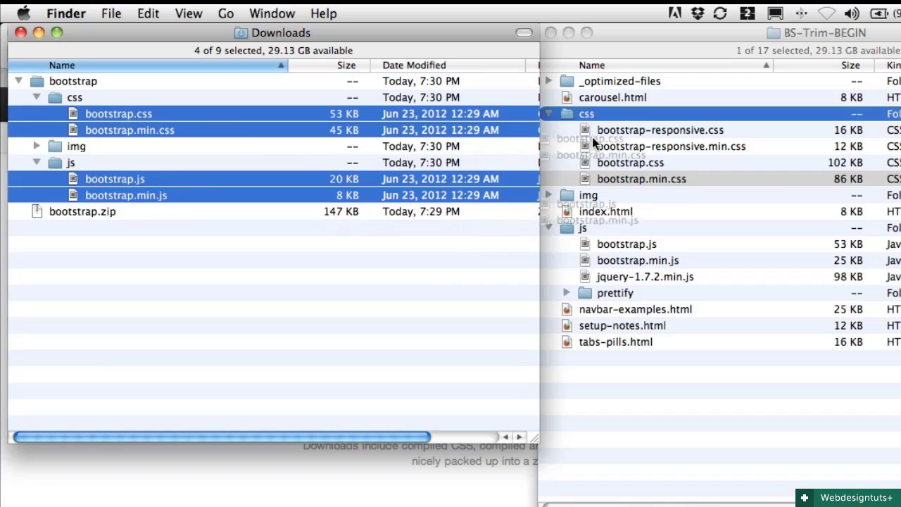
left_click_drag(495, 148, 615, 83)
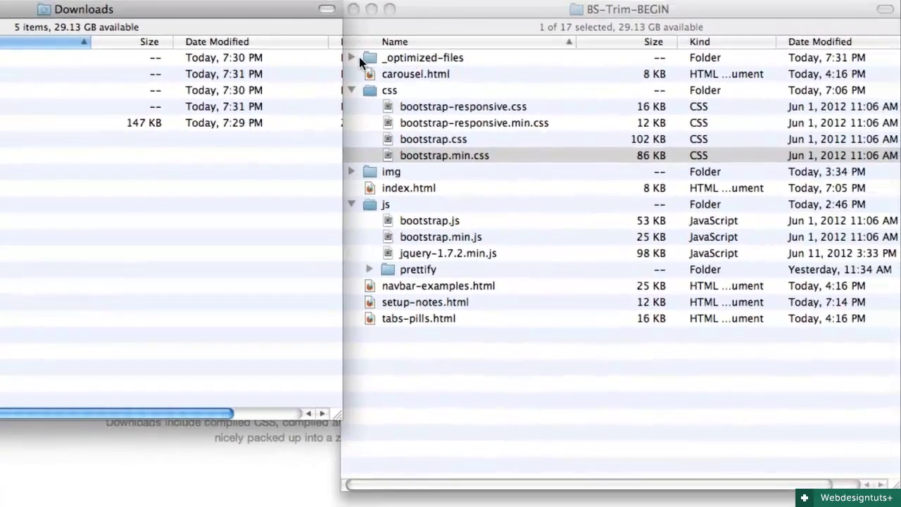
left_click(352, 57)
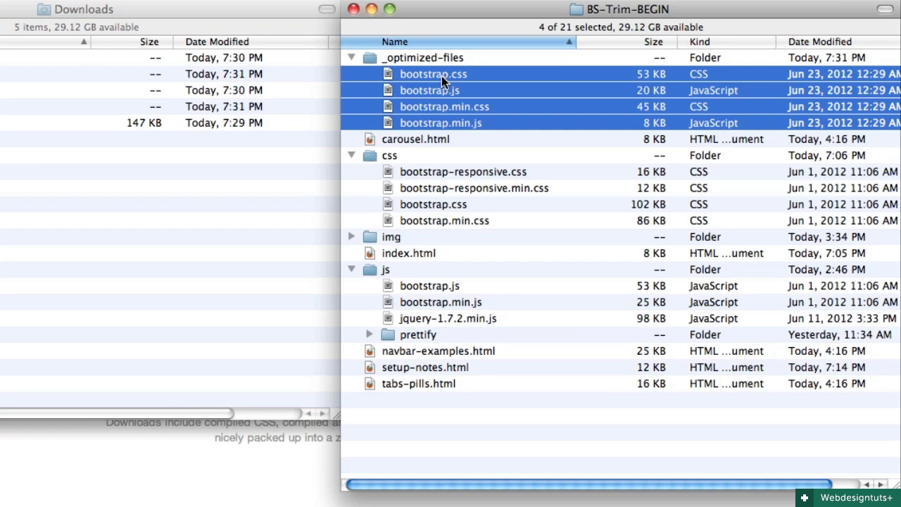
Rename the trimmed bootstrap.css to bootstrap-trim.css by adding the -trim suffix
left_click(443, 77)
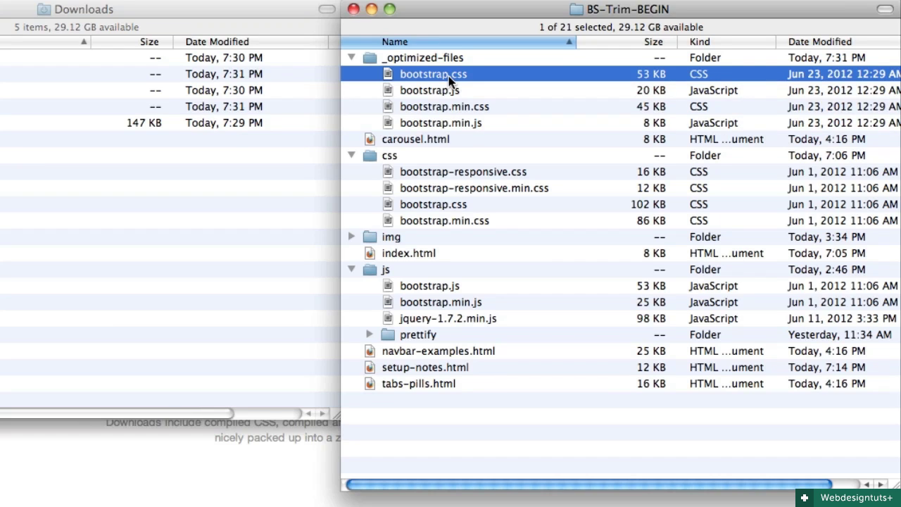
key("Return")
key("Right")
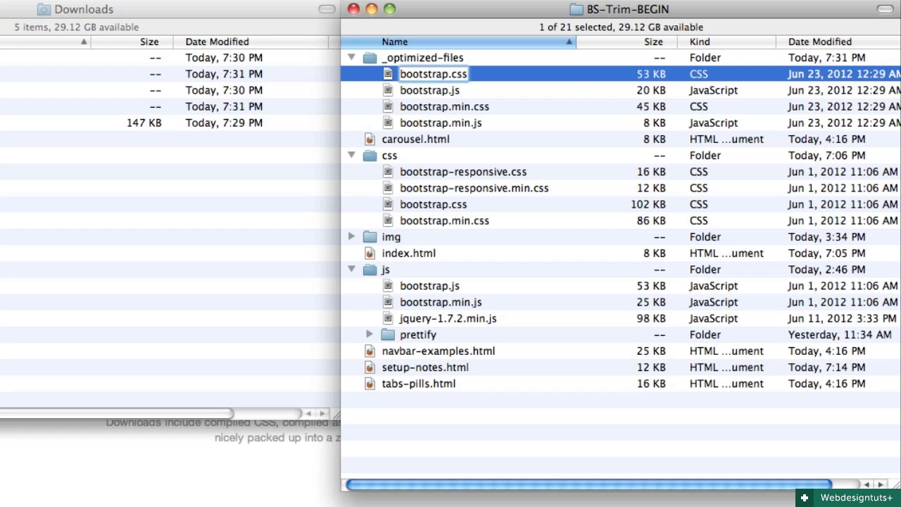
type("-trim")
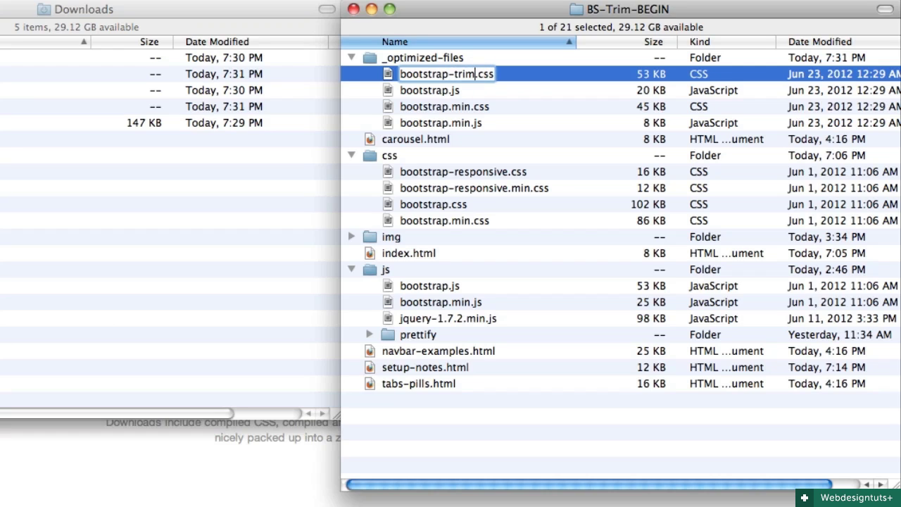
key("Return")
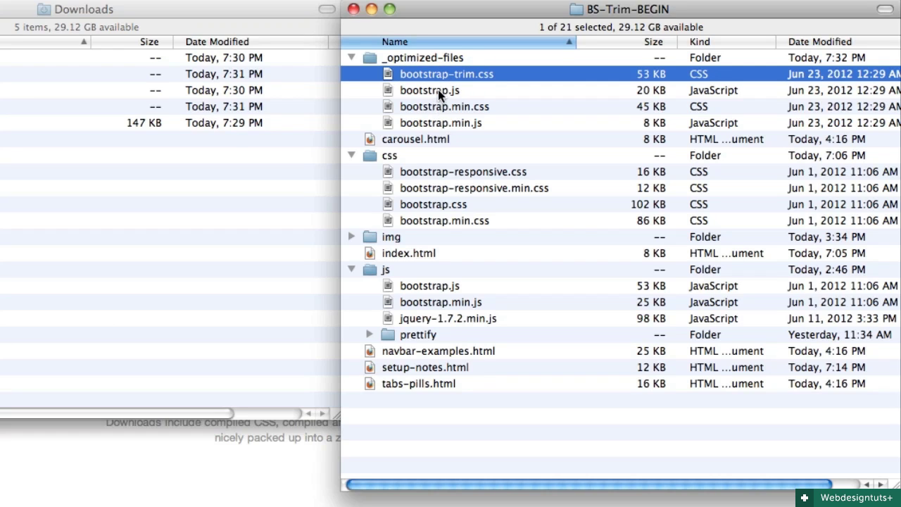
left_click(438, 90)
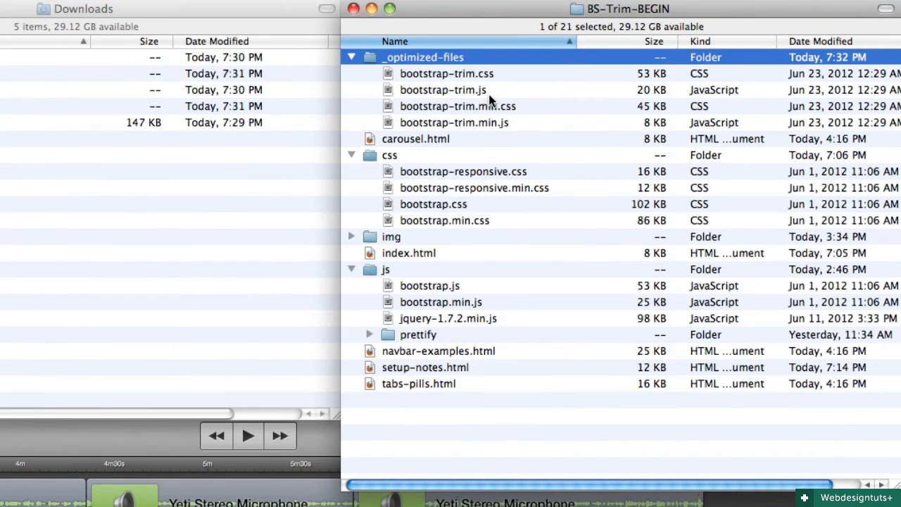
left_click(460, 73)
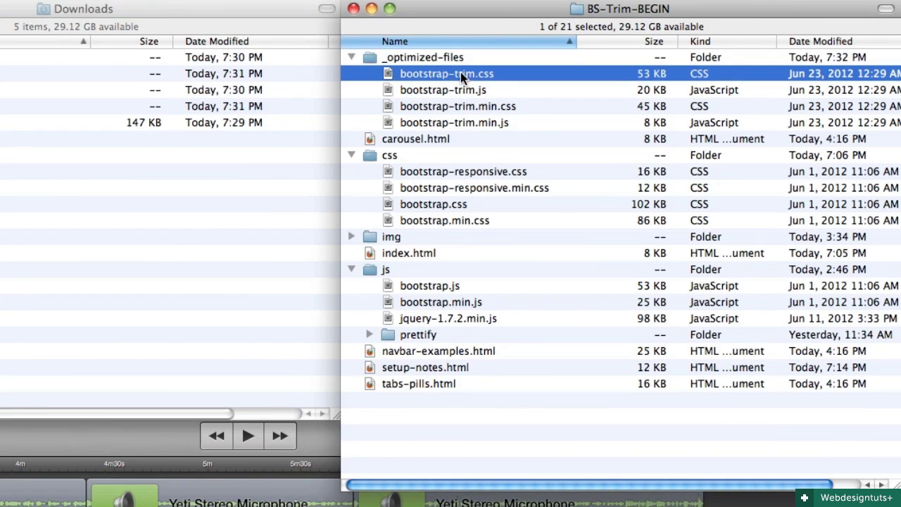
Copy bootstrap-trim.css and .min.css into css, and bootstrap-trim.js and .min.js into js
left_click(458, 107, "super")
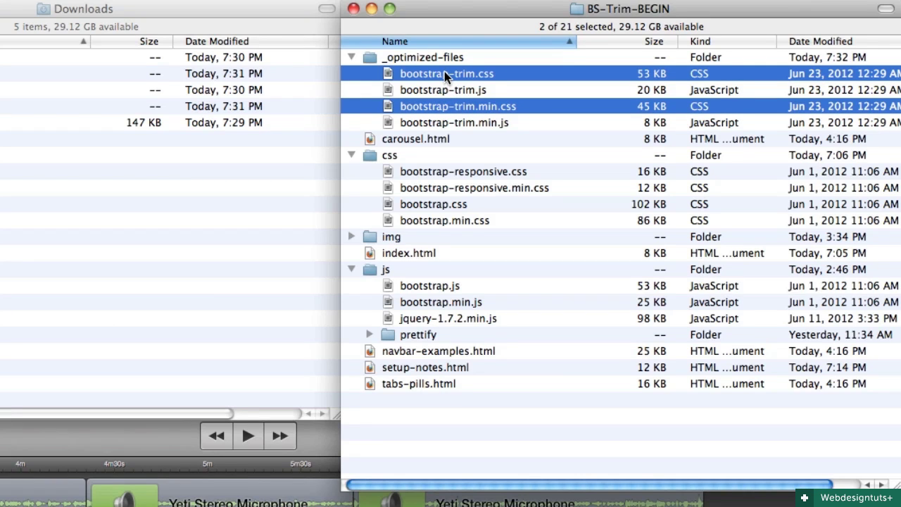
mouse_move(444, 74)
left_mouse_down()
mouse_move(413, 158)
mouse_move(389, 157)
left_mouse_up()
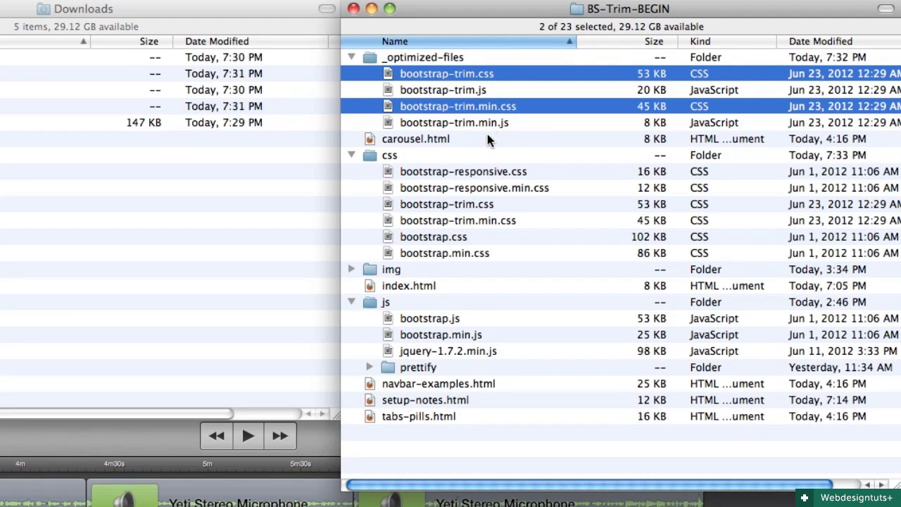
left_click(475, 88)
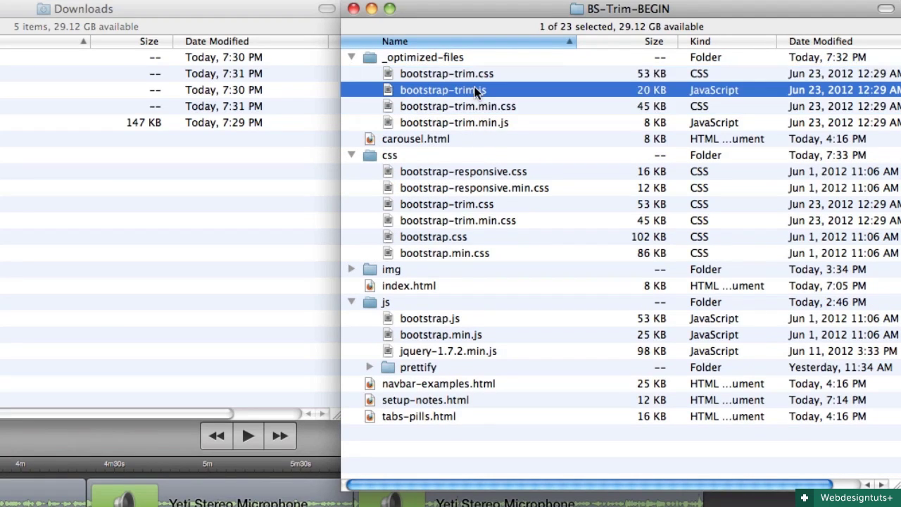
left_click(463, 121, "super")
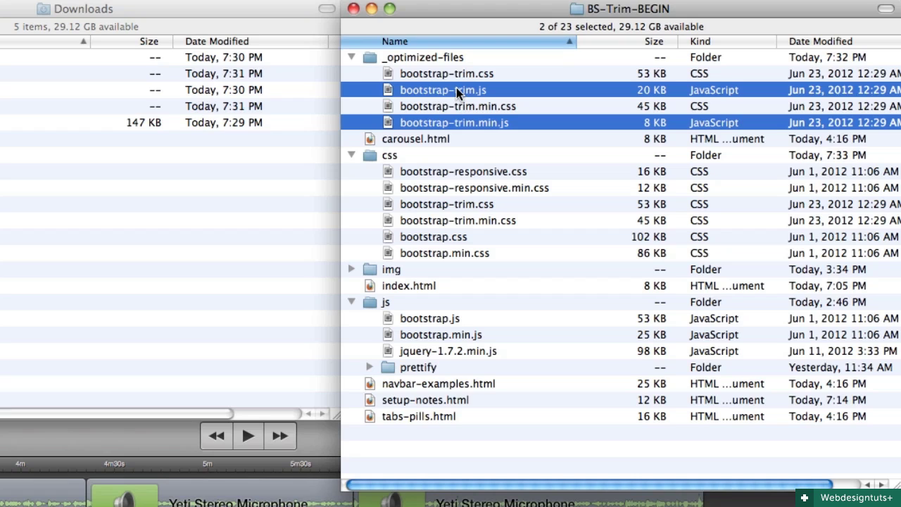
left_click_drag(456, 89, 403, 318)
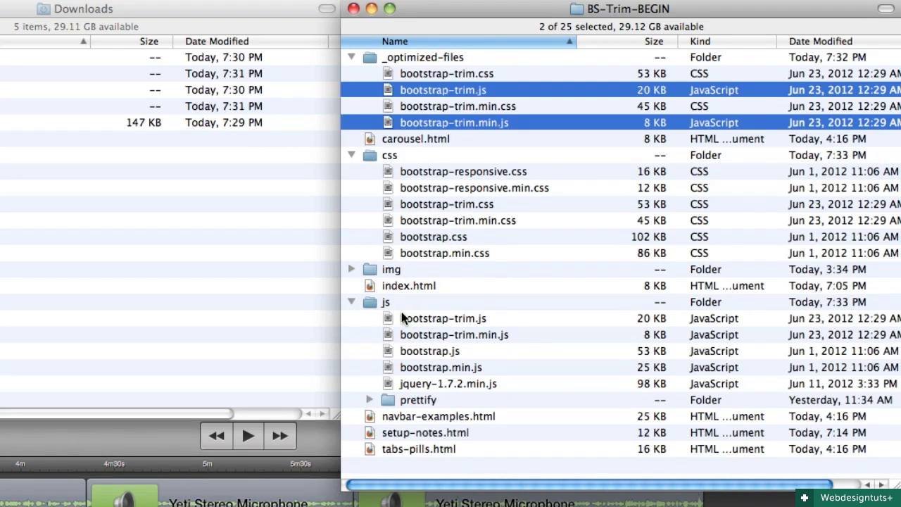
Collapse _optimized-files, confirm both trim stylesheets sit in the css folder, and return to the browser
left_click(352, 57)
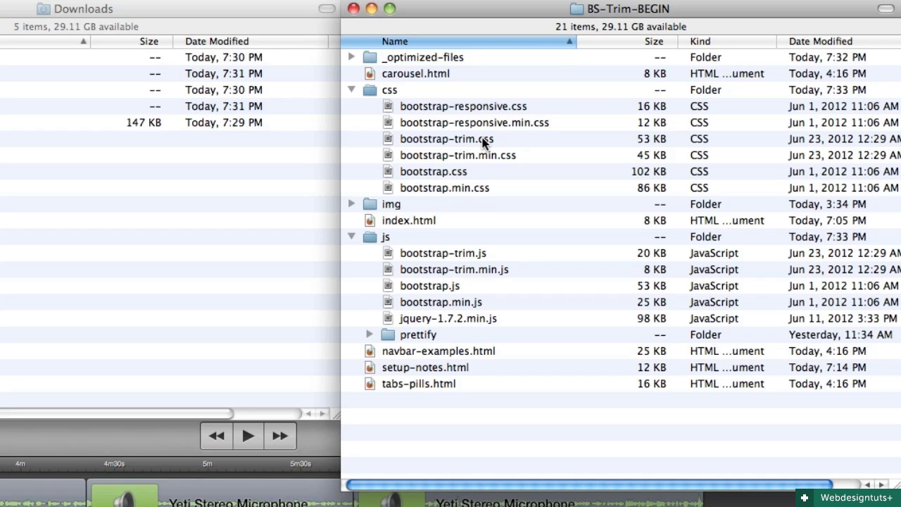
left_click(476, 140)
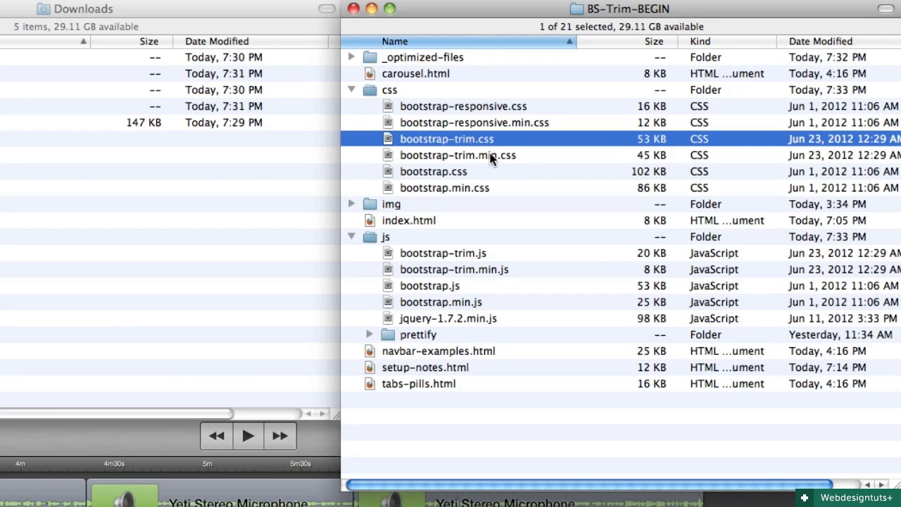
left_click(491, 157, "shift")
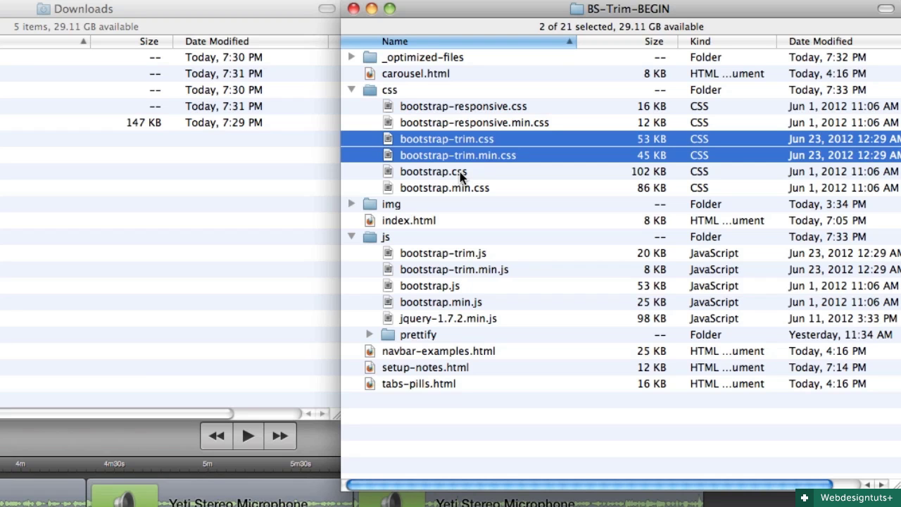
key("super+Tab")
key("super+Tab")
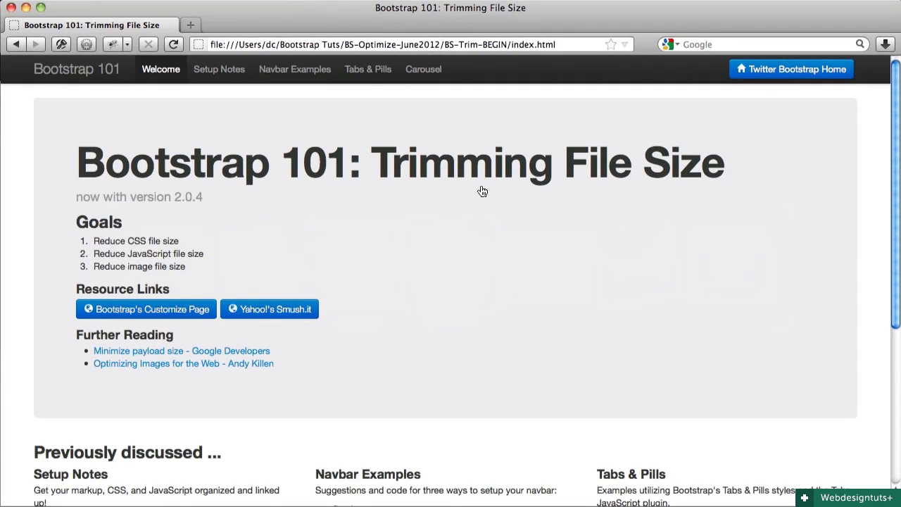
key("super+Tab")
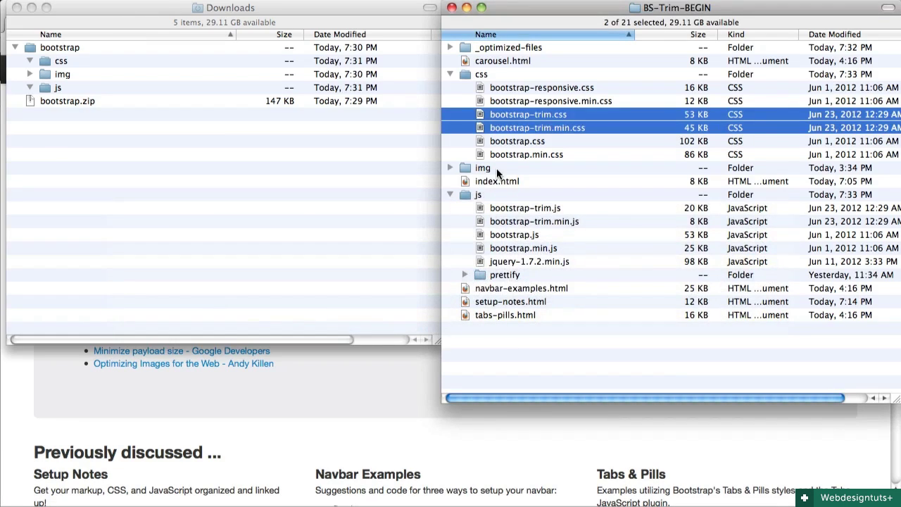
Open index.html from the project folder in Sublime Text and scroll to its stylesheet links
left_click(481, 182)
key("super+Tab")
key("super+Tab")
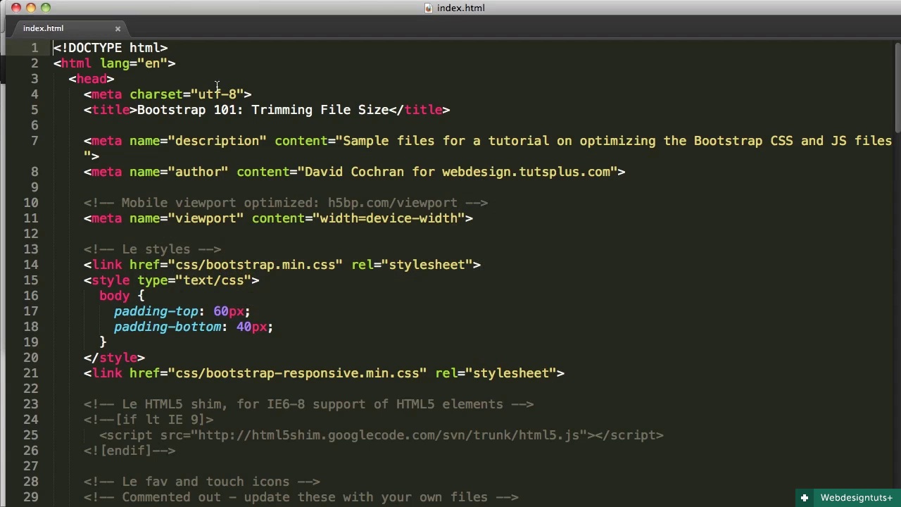
scroll(212, 86, "down", 4)
scroll(217, 86, "down", 3)
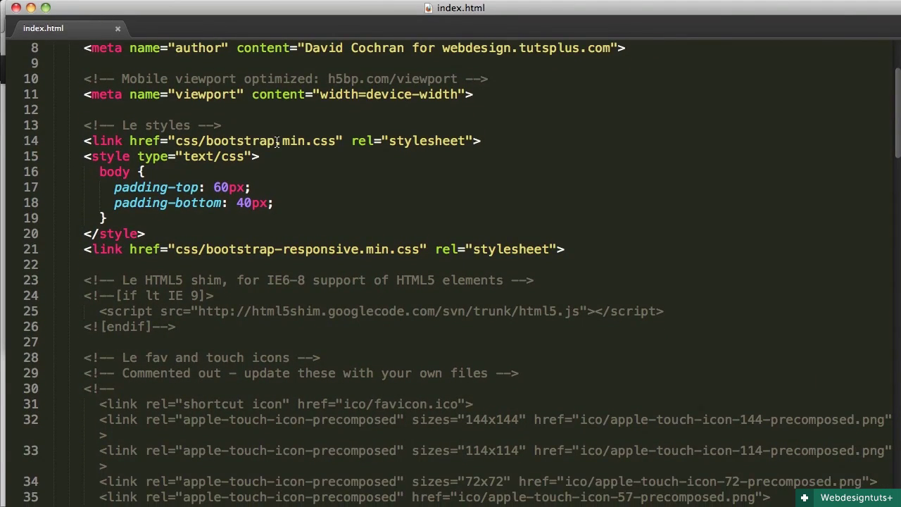
Add -trim so the stylesheet link loads css/bootstrap-trim.min.css, leaving the responsive link unchanged
left_click(274, 142)
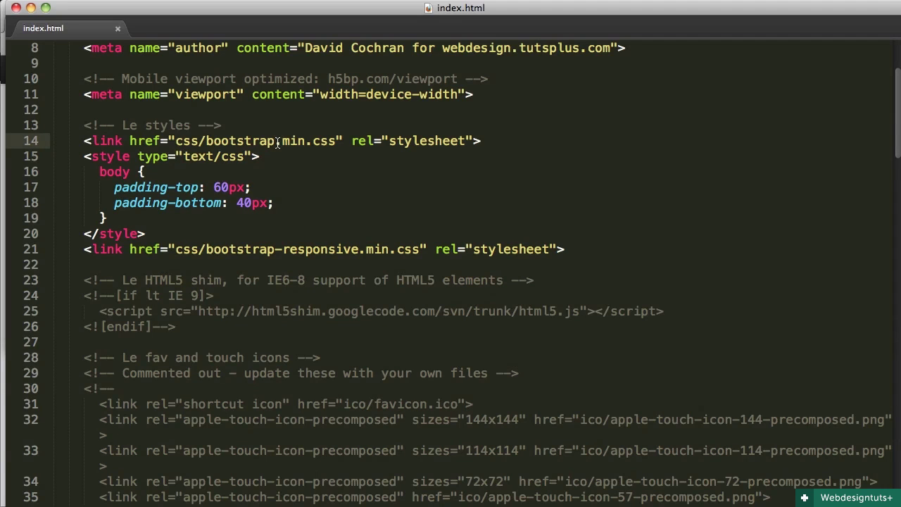
type("-trim")
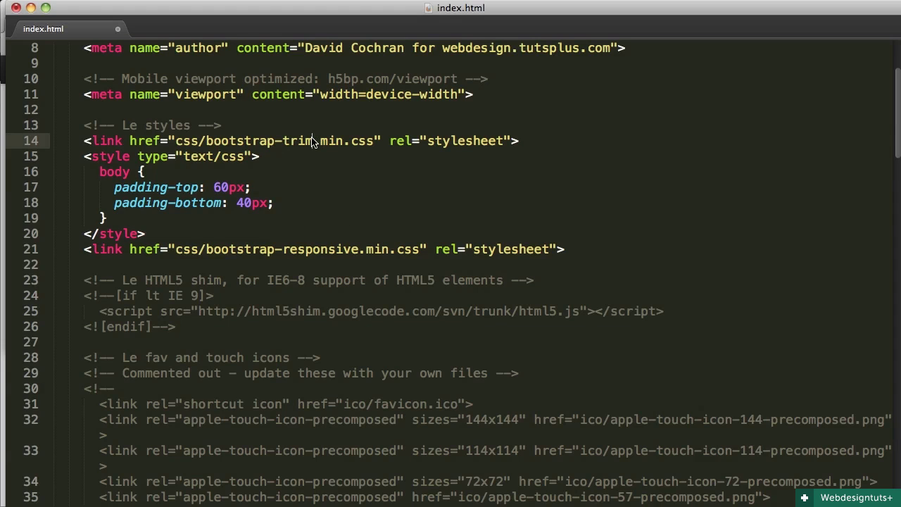
left_click_drag(274, 141, 374, 141)
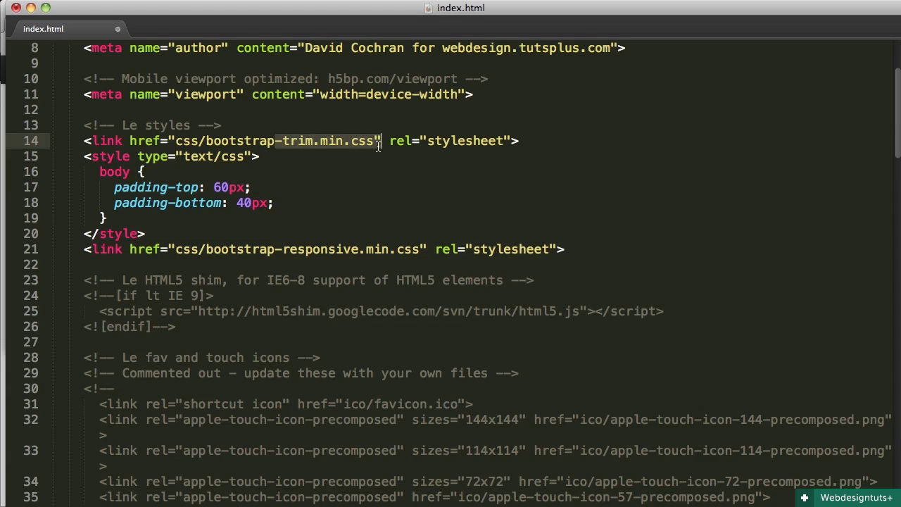
scroll(314, 203, "down", 2)
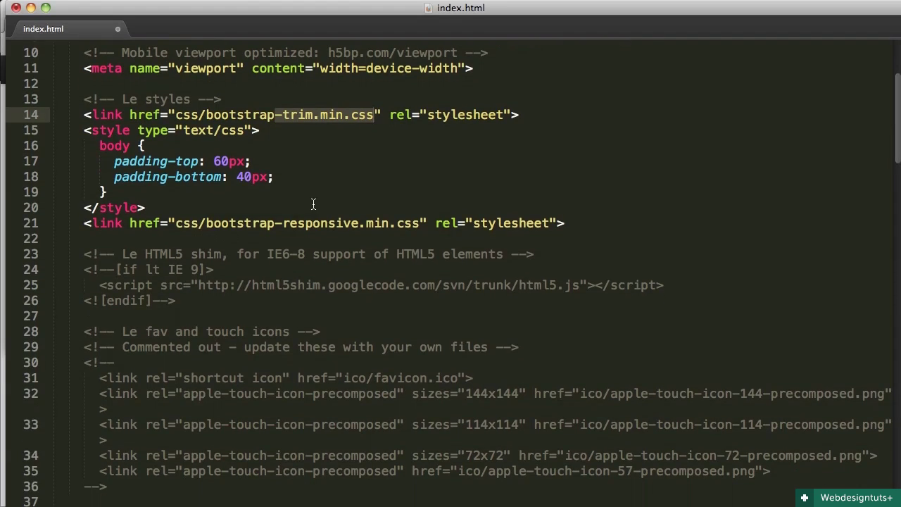
left_click(322, 116)
double_click(322, 117)
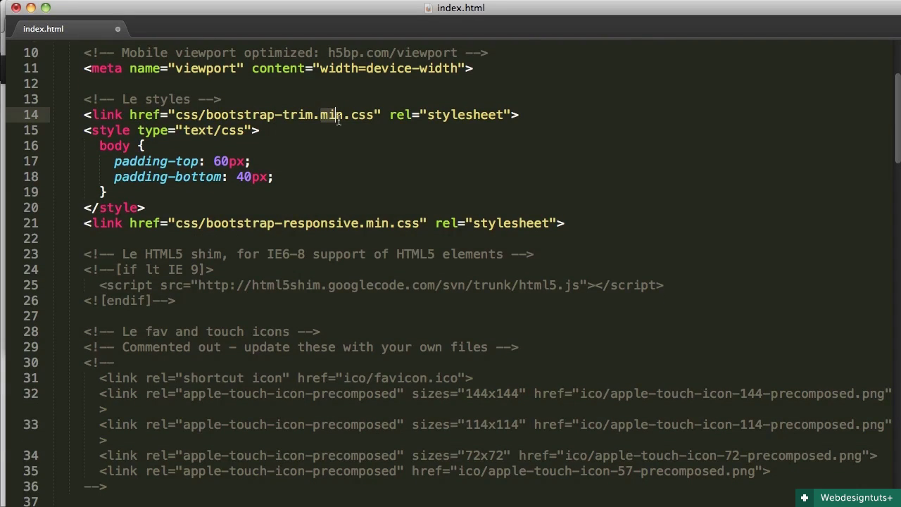
double_click(371, 225)
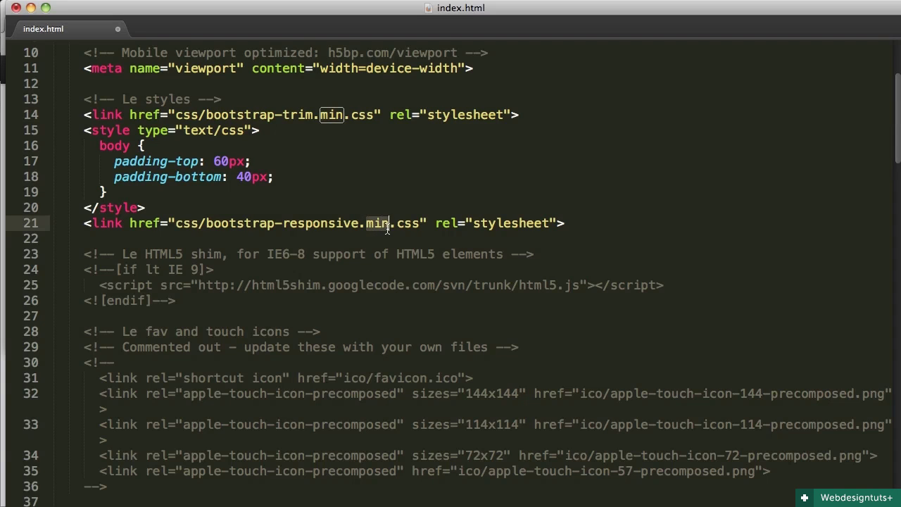
scroll(444, 230, "down", 2)
scroll(443, 231, "down", 1)
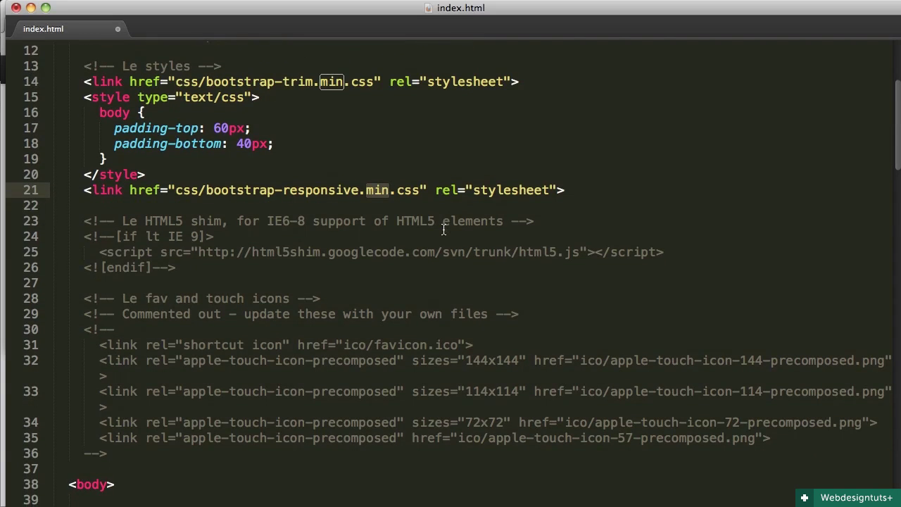
Save index.html, reload it in Firefox, and check the page layout top to bottom
key("super+s")
key("super+Tab")
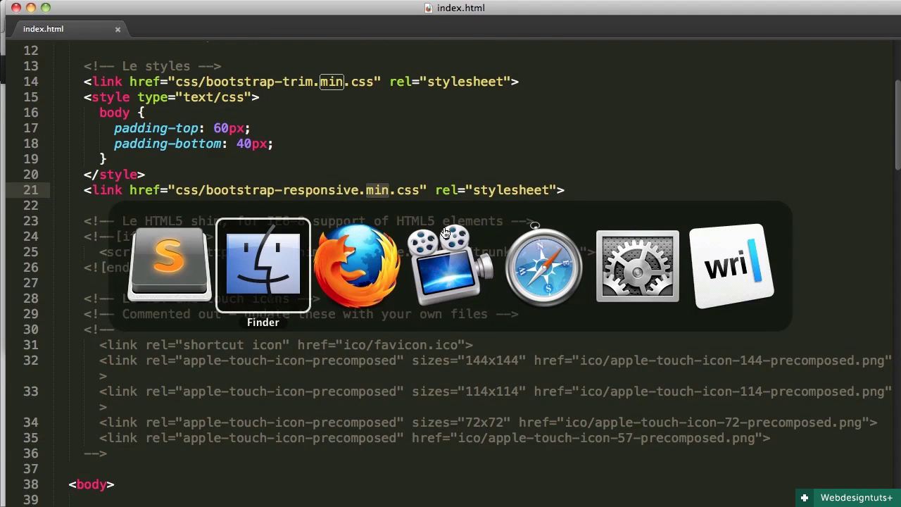
key("super+Tab")
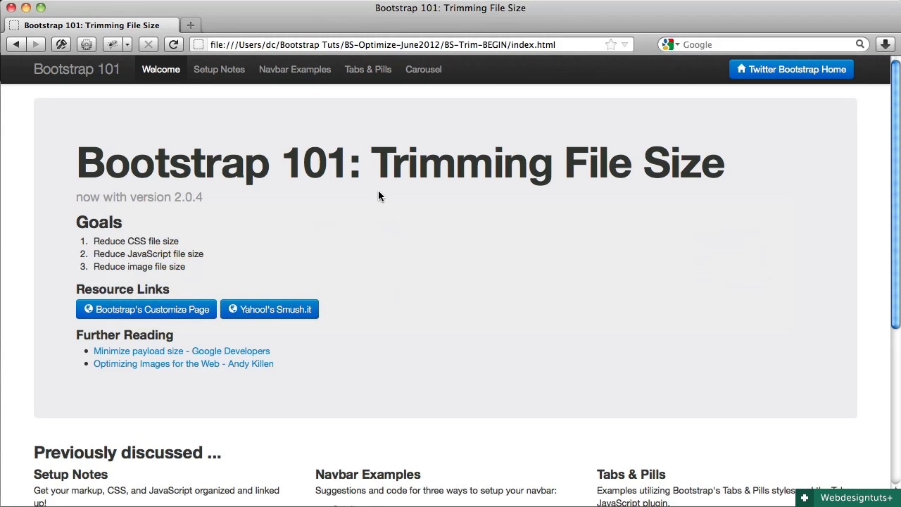
key("super+r")
scroll(378, 195, "down", 5)
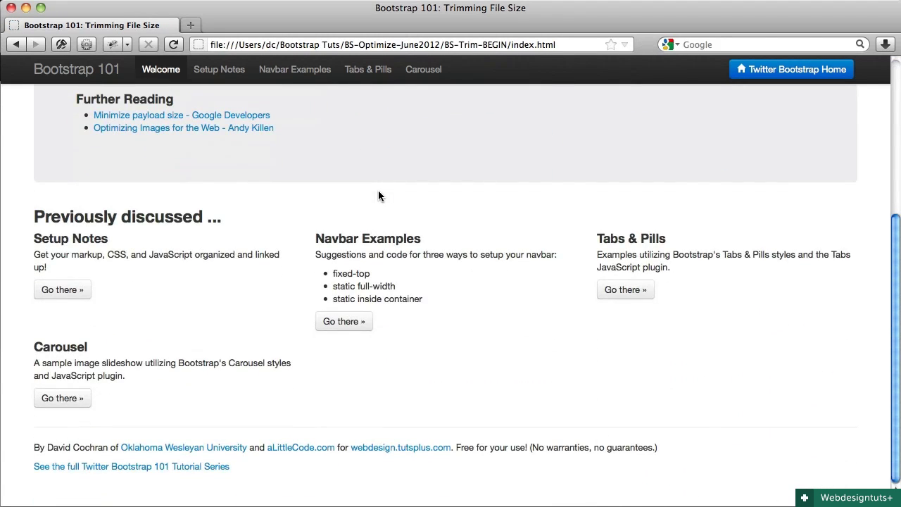
scroll(378, 196, "up", 5)
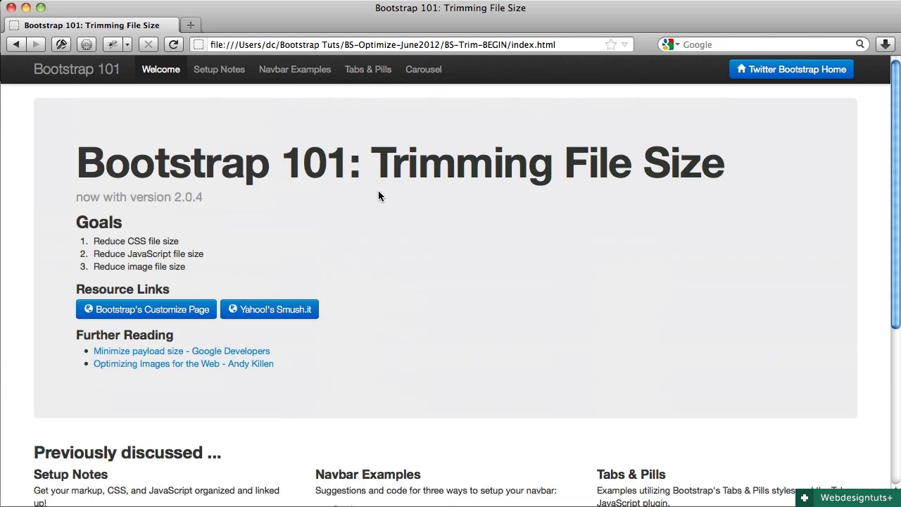
key("super+Tab")
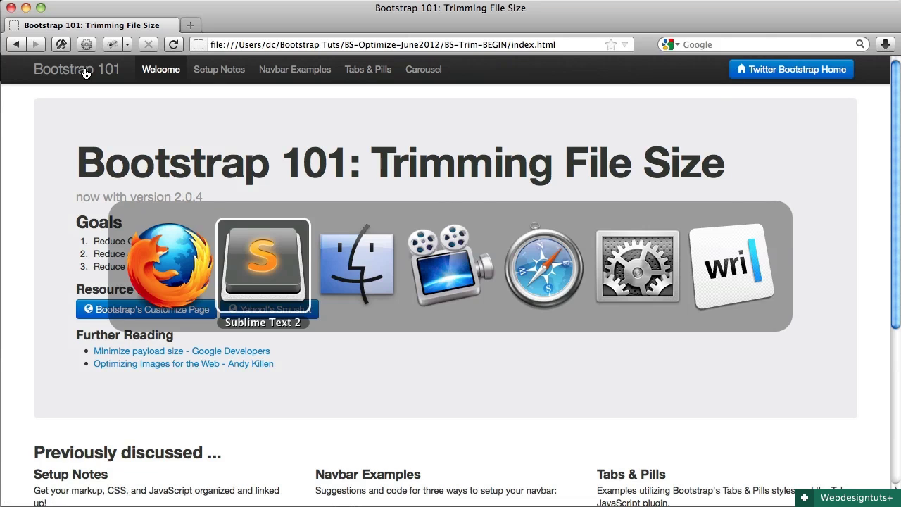
Check the 8 KB bootstrap-trim.min.js in the js folder, then return to index.html
key("super+Tab")
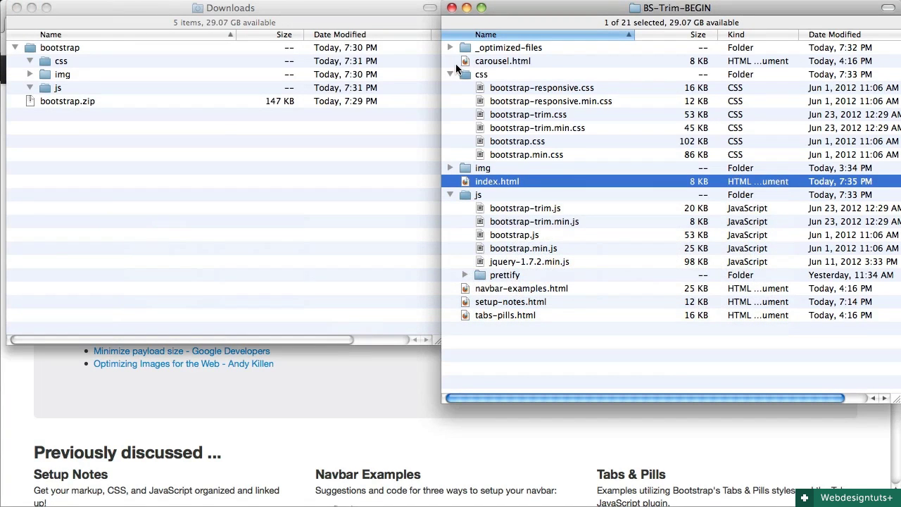
left_click(525, 223)
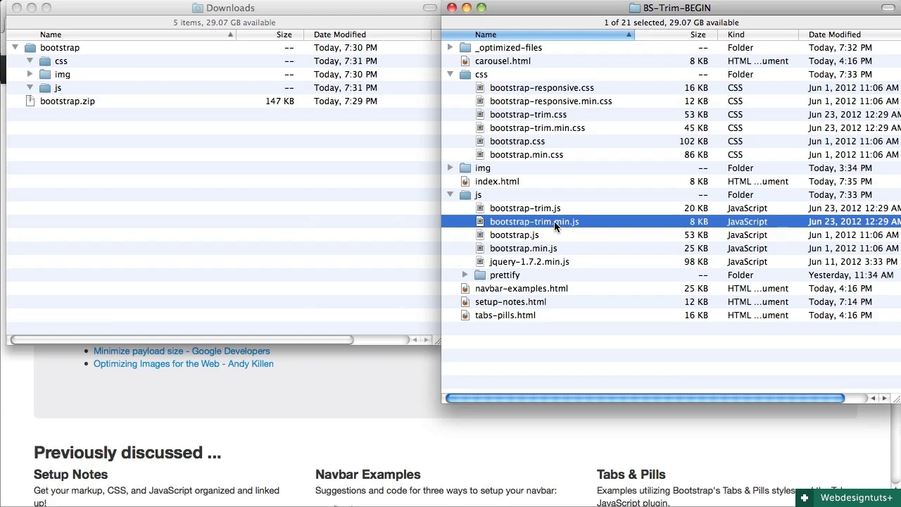
key("super+Tab")
key("super+Tab")
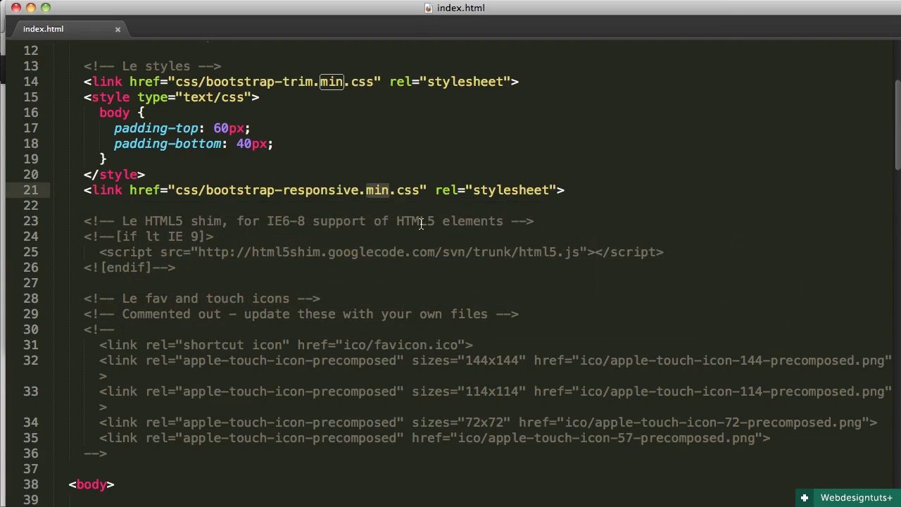
Change the script src to js/bootstrap-trim.min.js and save index.html
scroll(421, 224, "down", 5)
scroll(421, 224, "down", 2)
scroll(421, 223, "down", 9)
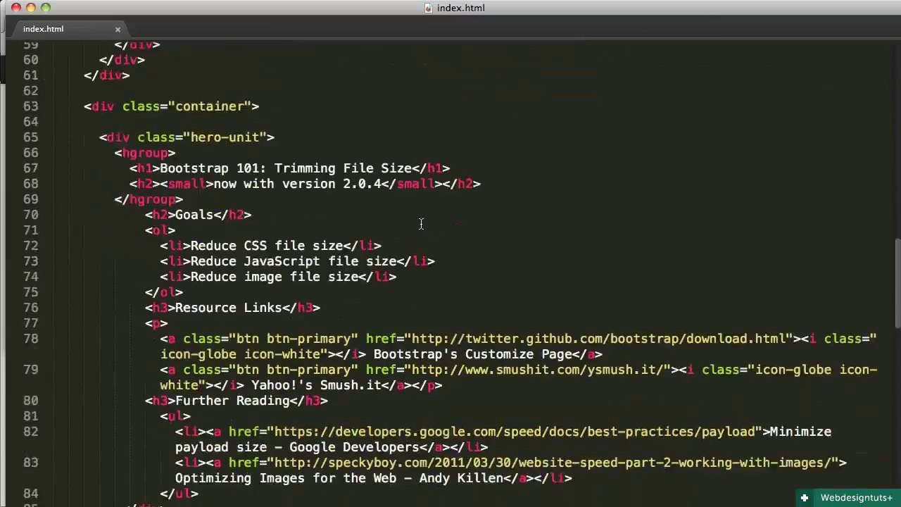
scroll(421, 224, "down", 12)
scroll(422, 224, "down", 3)
scroll(421, 224, "down", 5)
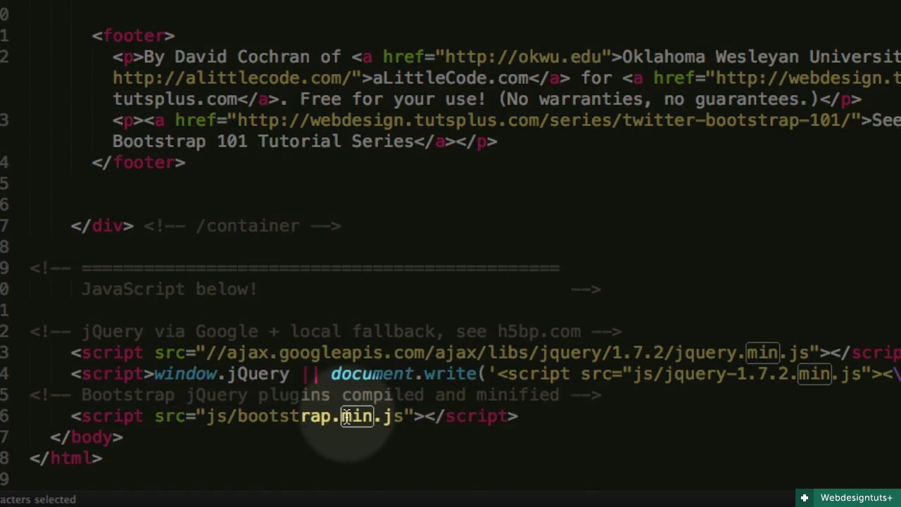
left_click(331, 415)
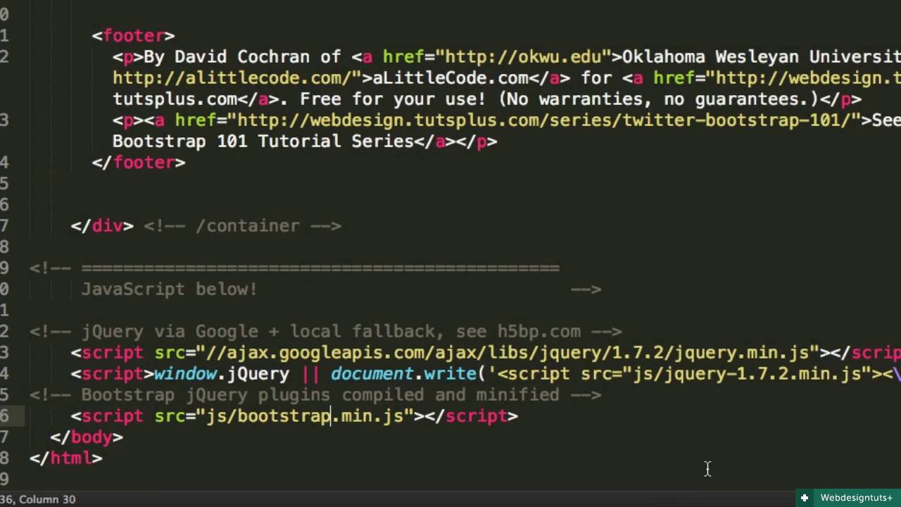
type("-tr")
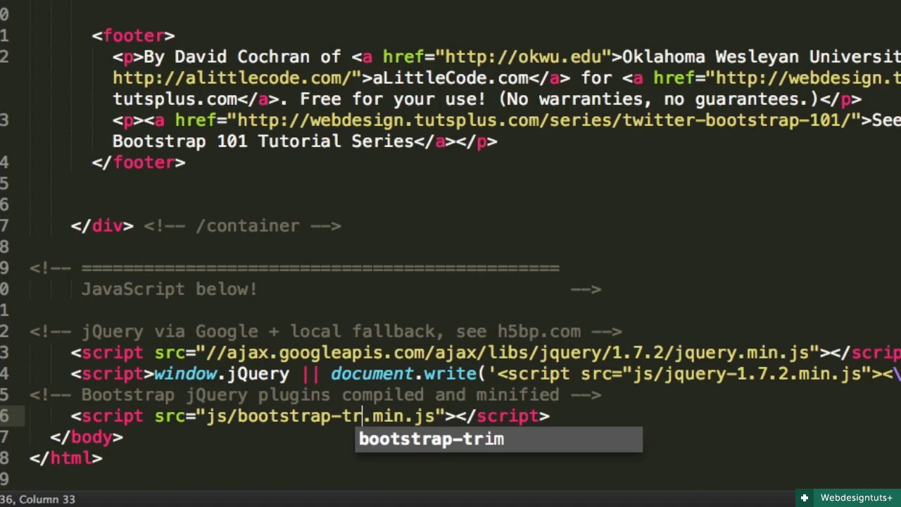
type("im")
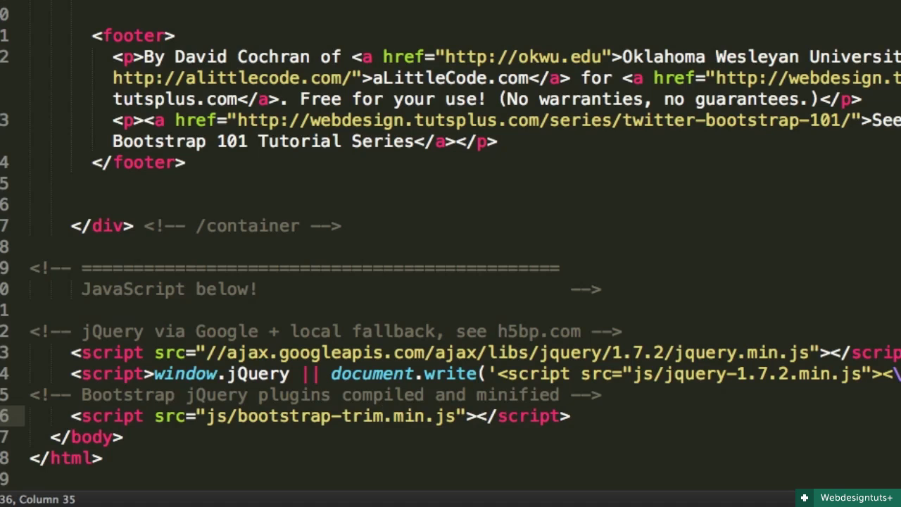
key("ctrl+s")
key("super+s")
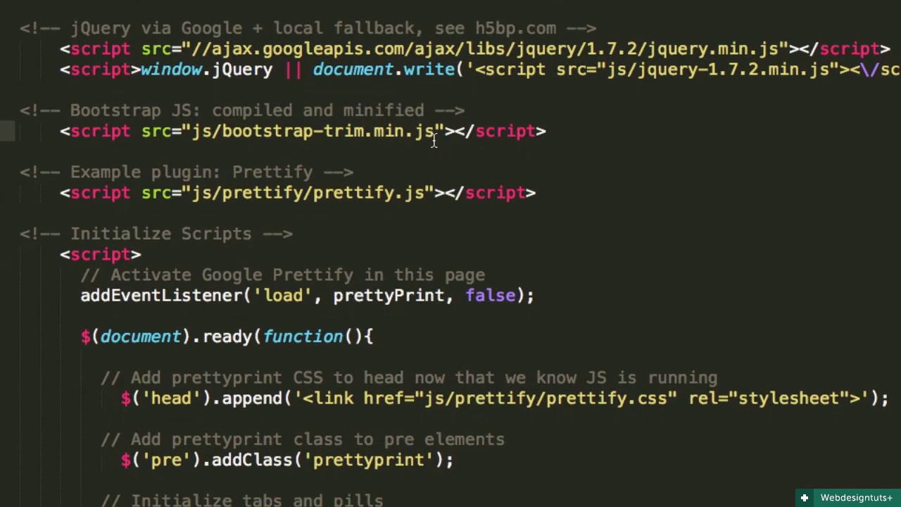
Select the bootstrap-trim script path to double-check it
scroll(434, 142, "down", 1)
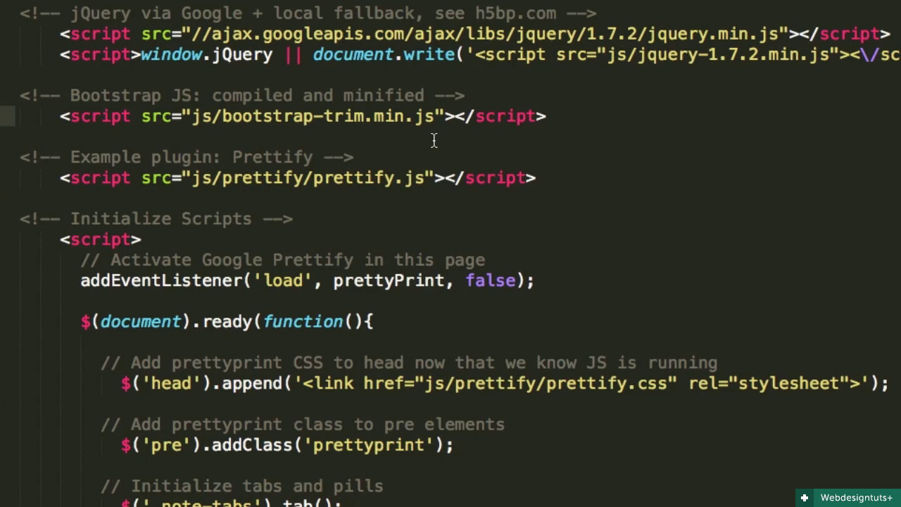
scroll(434, 141, "down", 2)
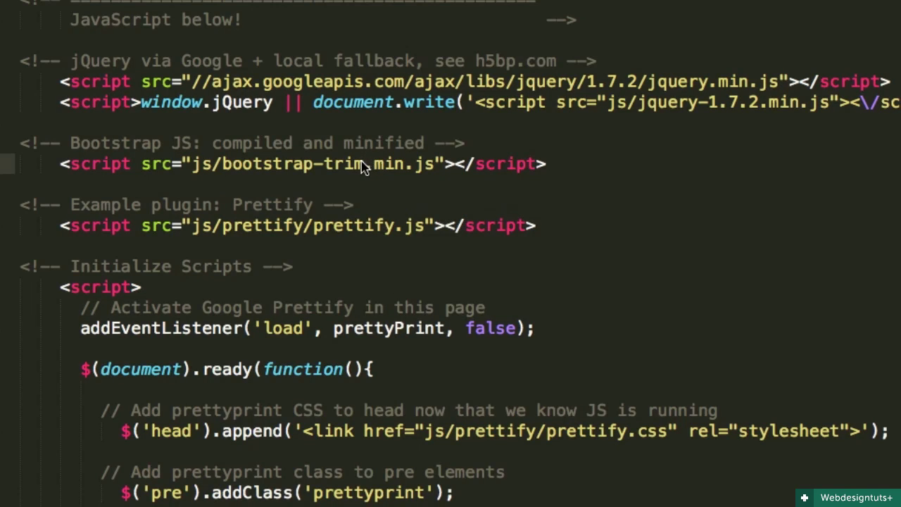
left_click_drag(223, 166, 439, 166)
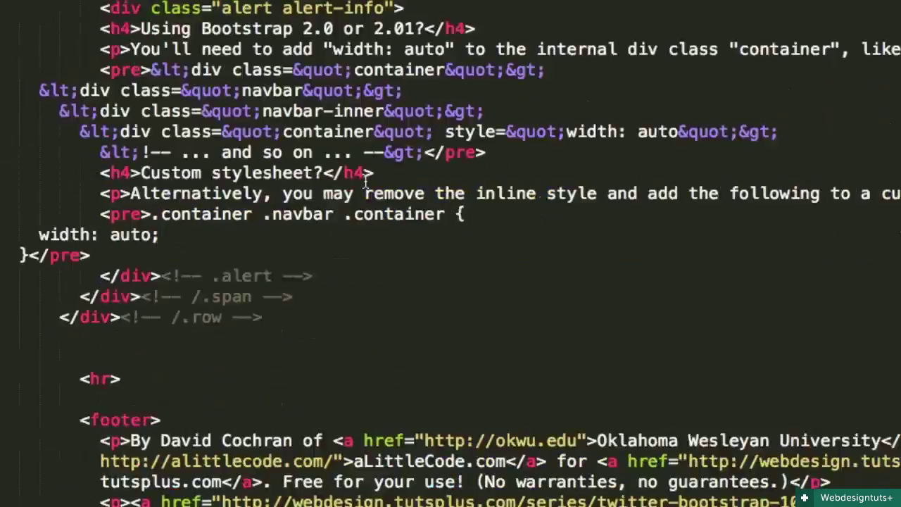
Point the Navbar Examples page's stylesheet link at css/bootstrap-trim.min.css
scroll(365, 182, "up", 10)
scroll(365, 182, "up", 10)
scroll(365, 182, "up", 10)
scroll(366, 181, "up", 10)
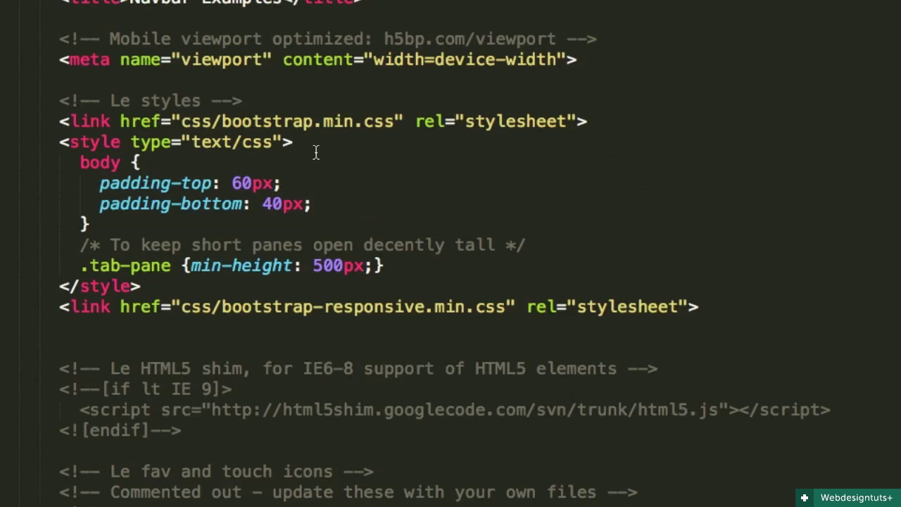
left_click(315, 123)
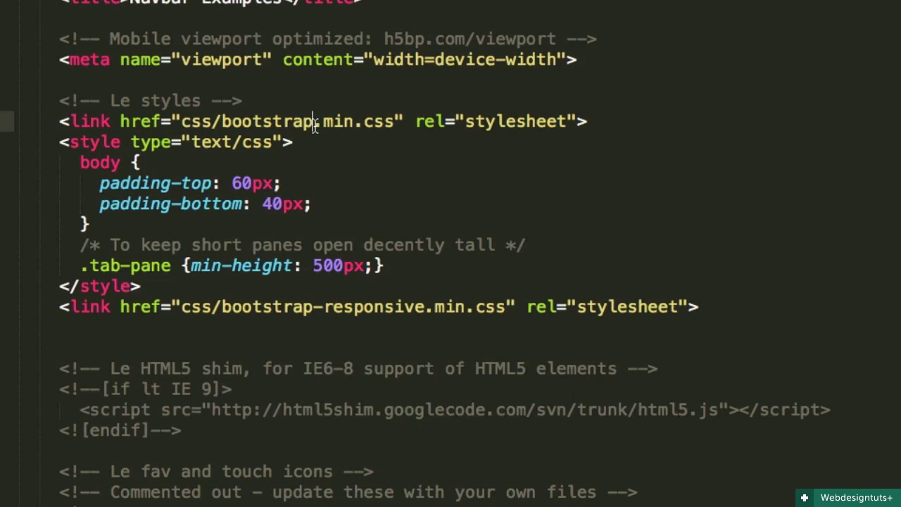
type("-trim")
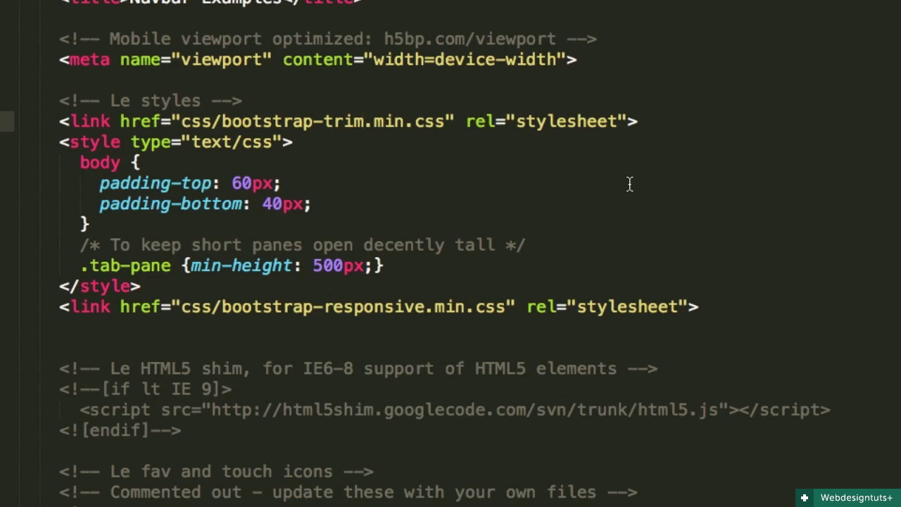
key("super+Tab")
key("super+Tab")
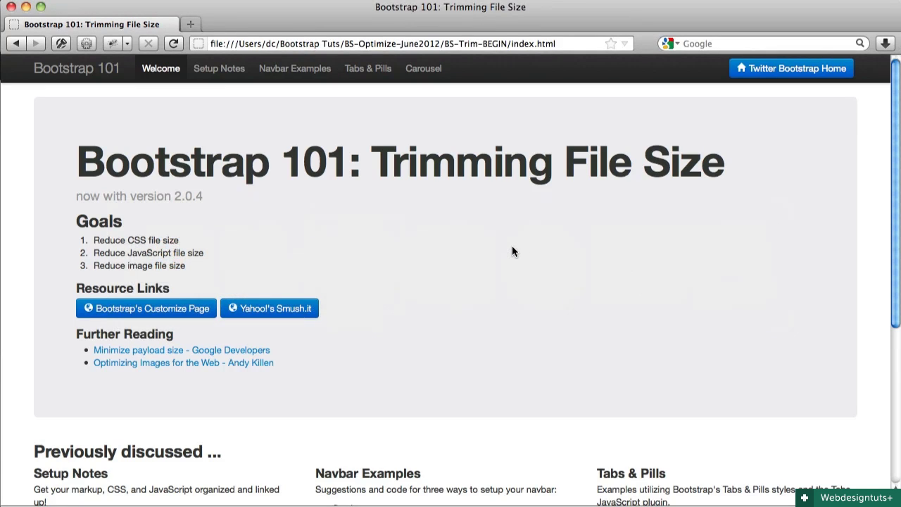
Reload the Bootstrap 101 index page in Firefox and check its layout
key("super+r")
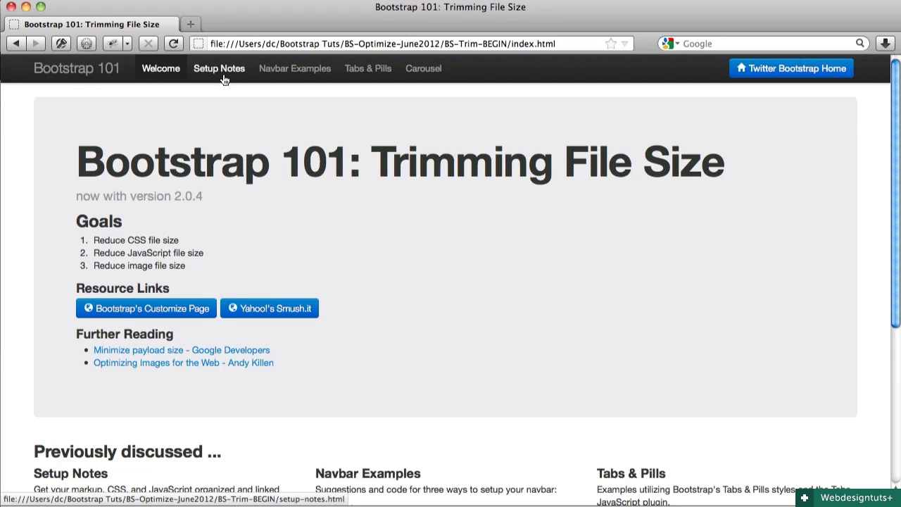
scroll(370, 196, "down", 5)
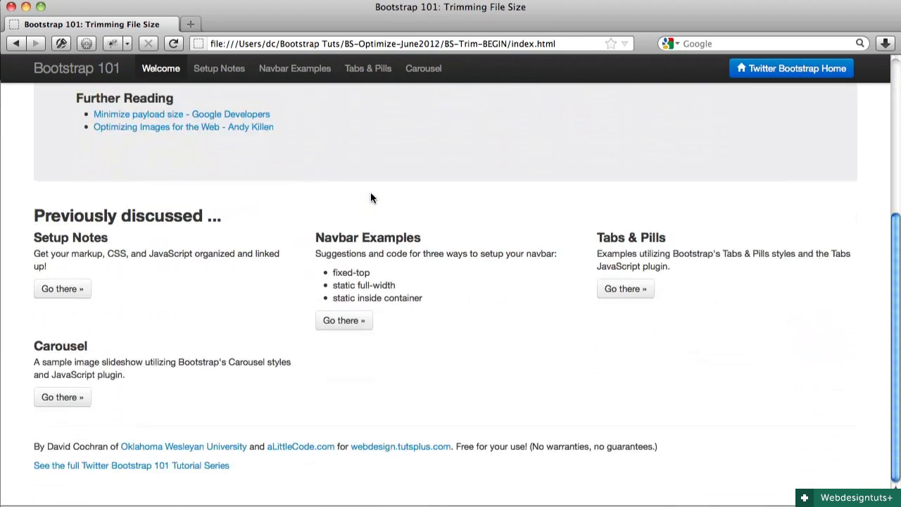
scroll(372, 198, "up", 5)
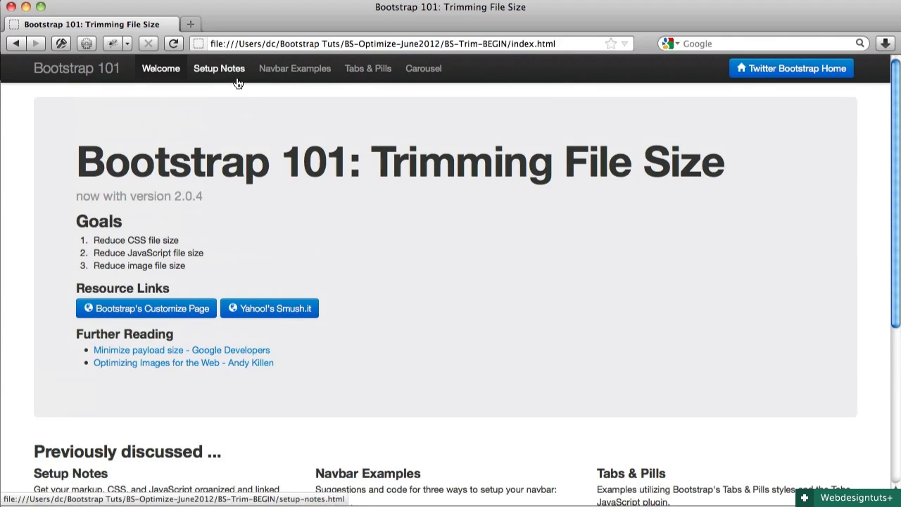
On Tabs & Pills, verify the tabs, Side, Stacked Tabs and Pills demos all switch
left_click(368, 74)
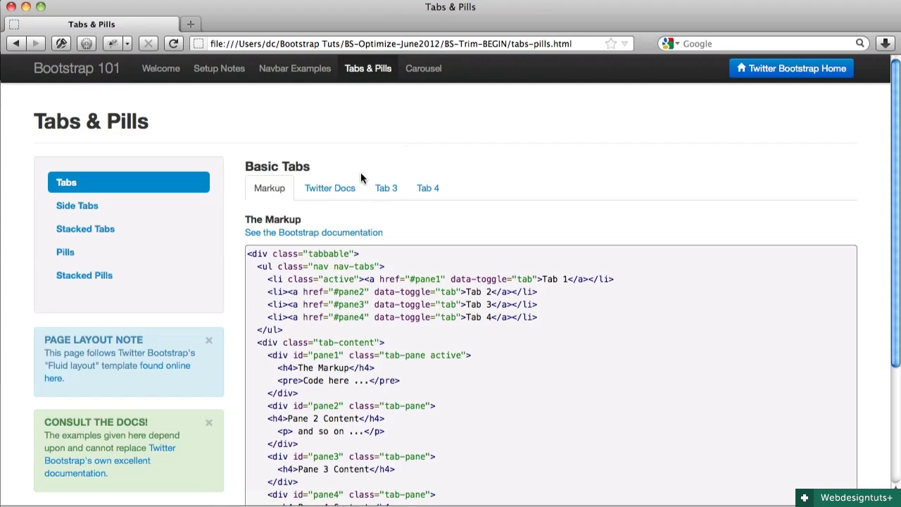
left_click(338, 197)
left_click(384, 194)
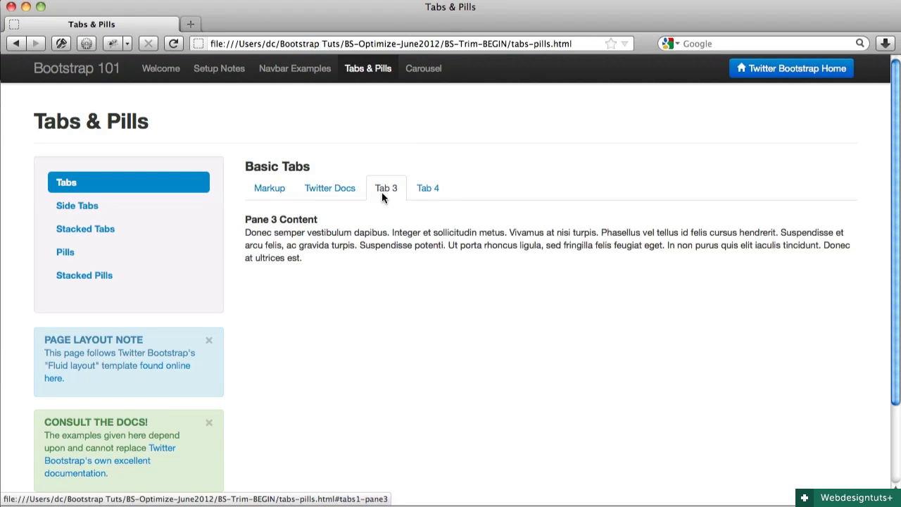
left_click(426, 191)
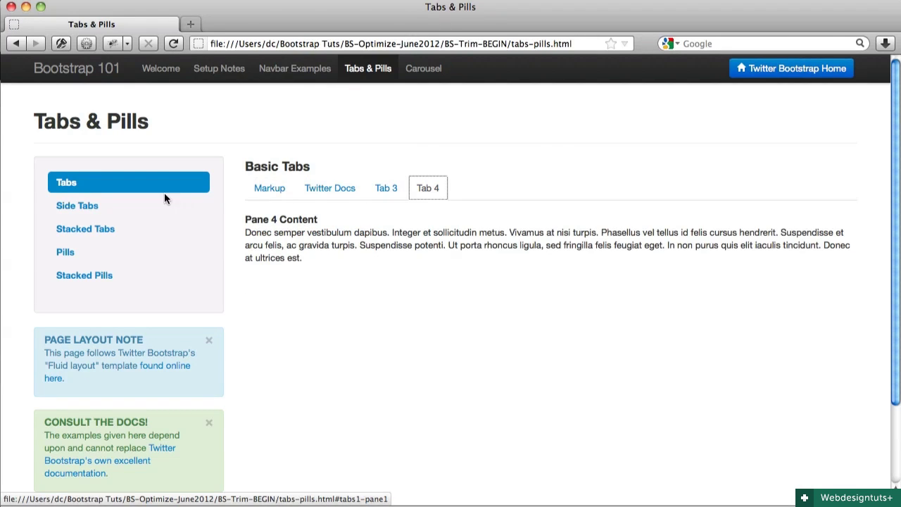
left_click(134, 211)
left_click(121, 229)
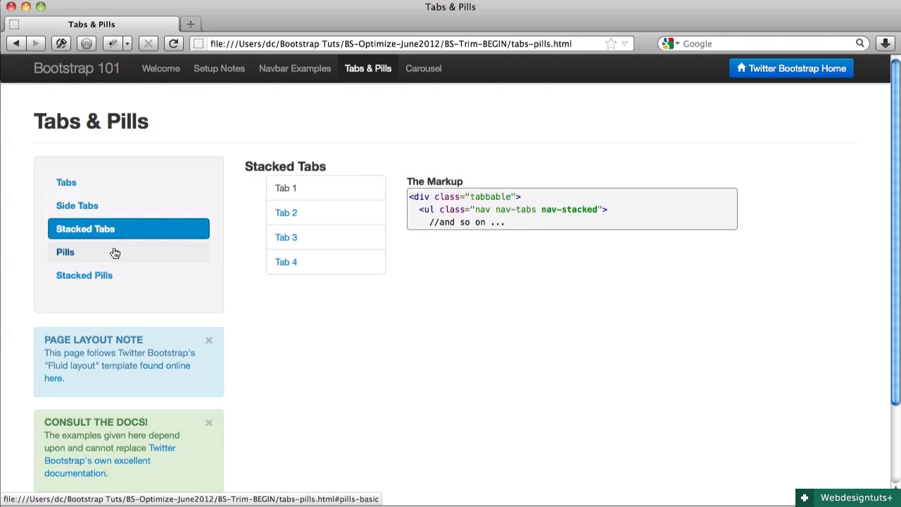
left_click(115, 252)
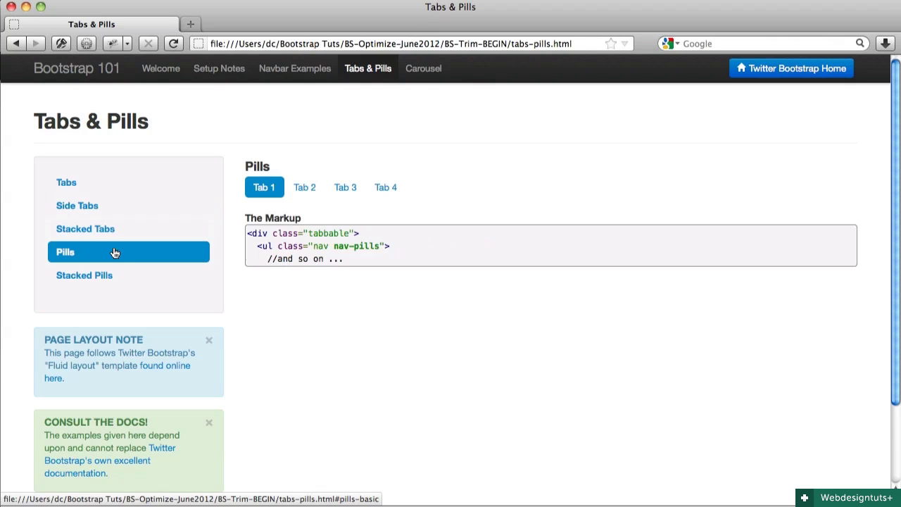
left_click(303, 197)
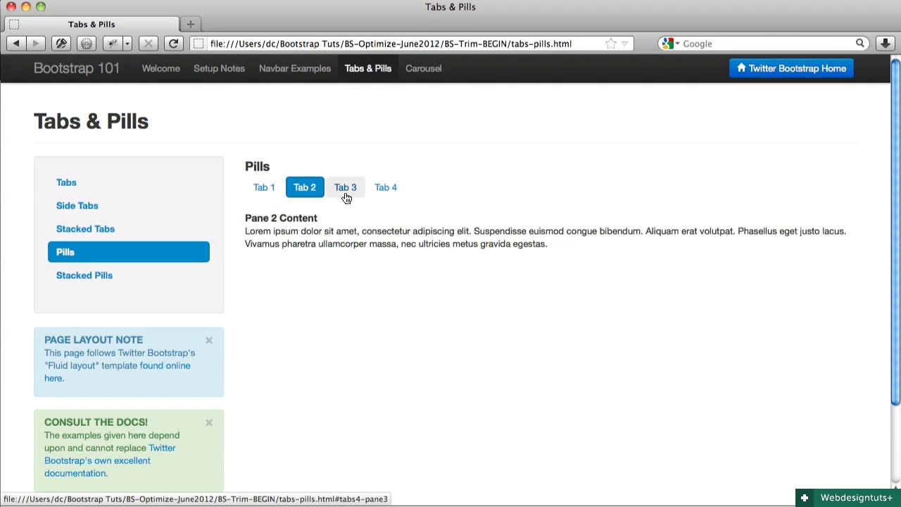
left_click(346, 197)
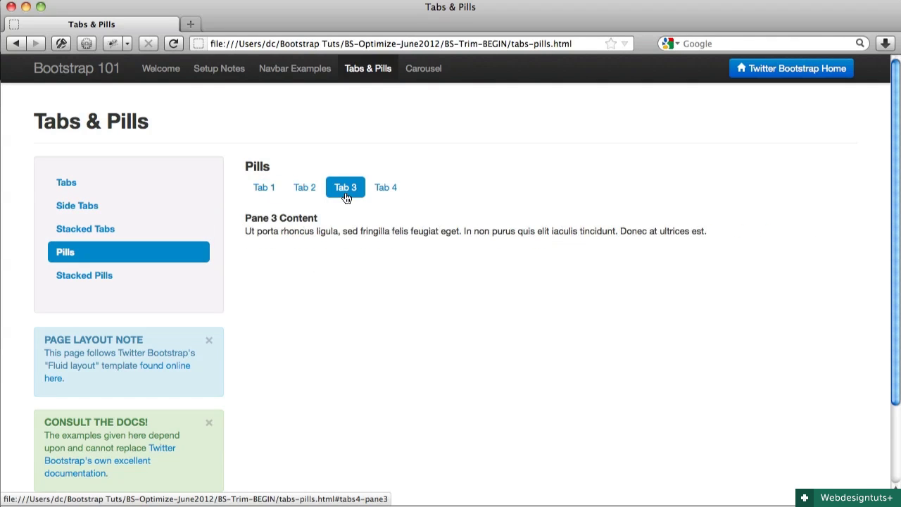
Confirm the Navbar Examples Dropdown opens and closes, finishing on the Carousel page
left_click(296, 69)
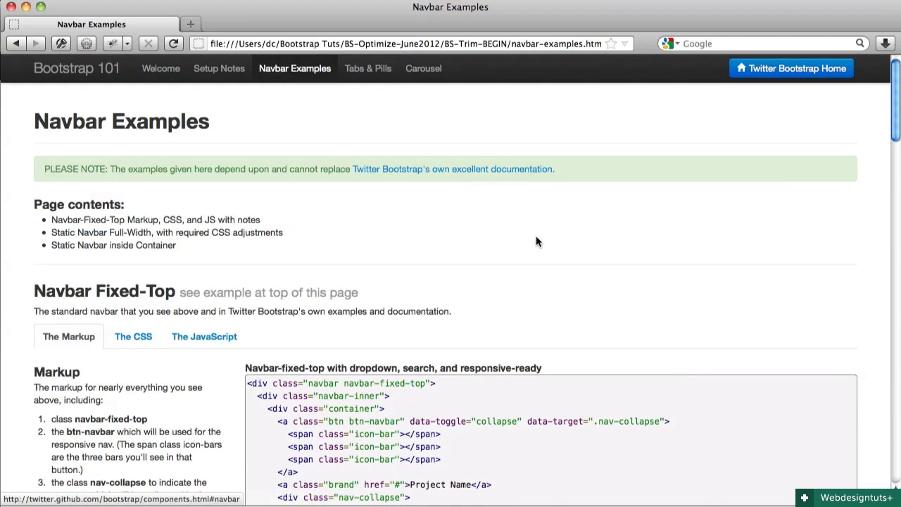
scroll(538, 242, "down", 2)
scroll(538, 242, "down", 2)
scroll(538, 242, "down", 4)
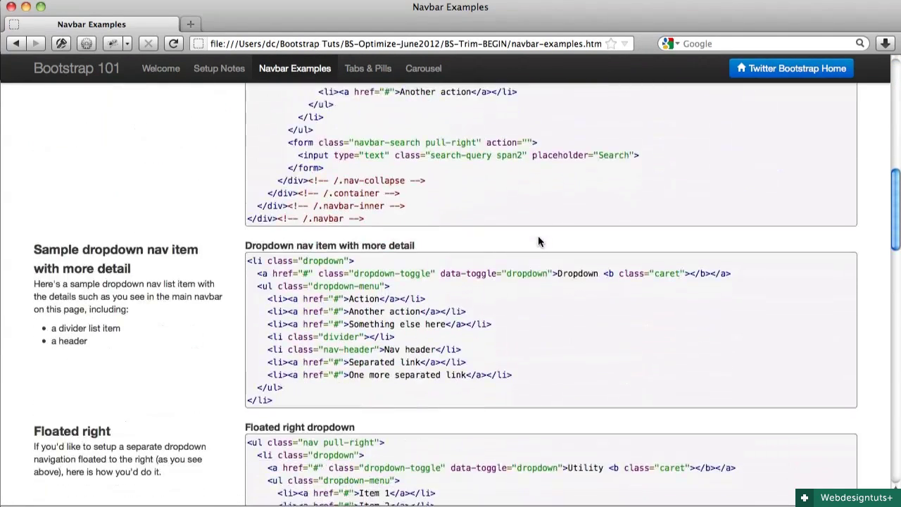
scroll(538, 241, "down", 6)
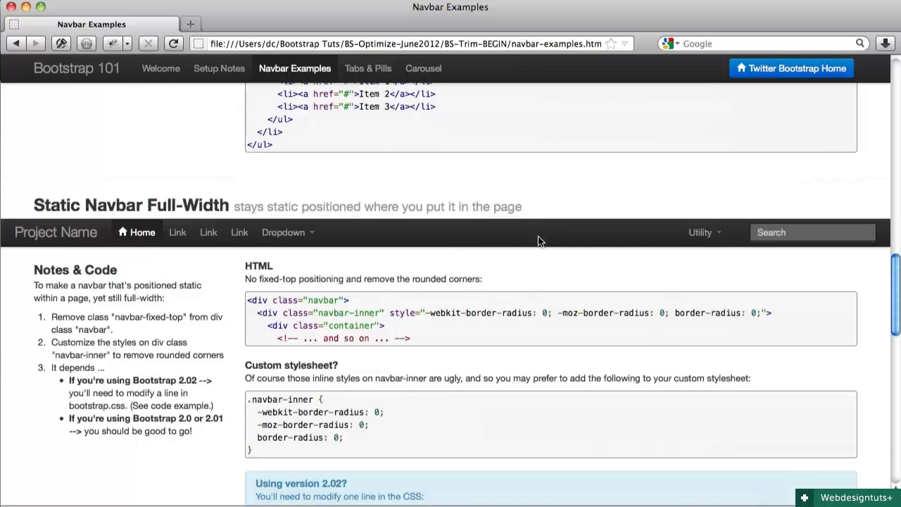
left_click(300, 237)
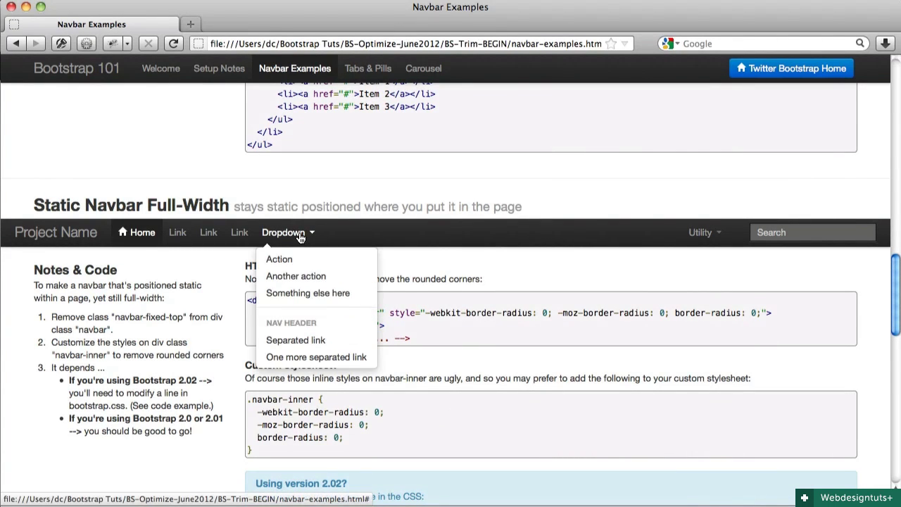
left_click(300, 237)
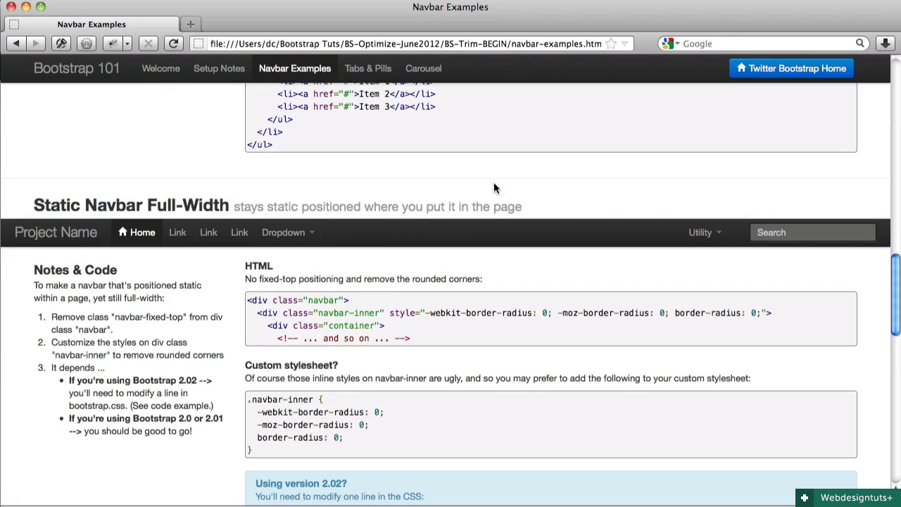
scroll(494, 182, "up", 1)
left_click(431, 69)
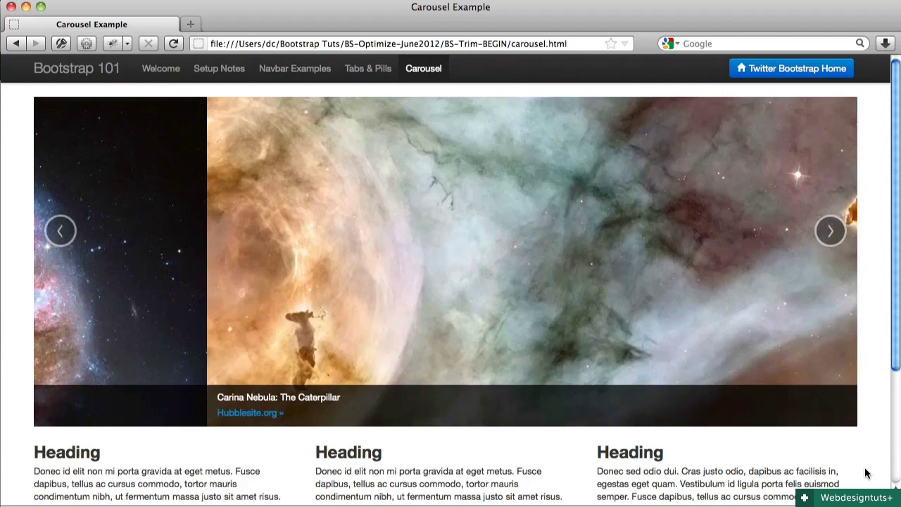
Watch the carousel advance its slides, then return to the BS-Trim-BEGIN folder
scroll(867, 473, "down", 5)
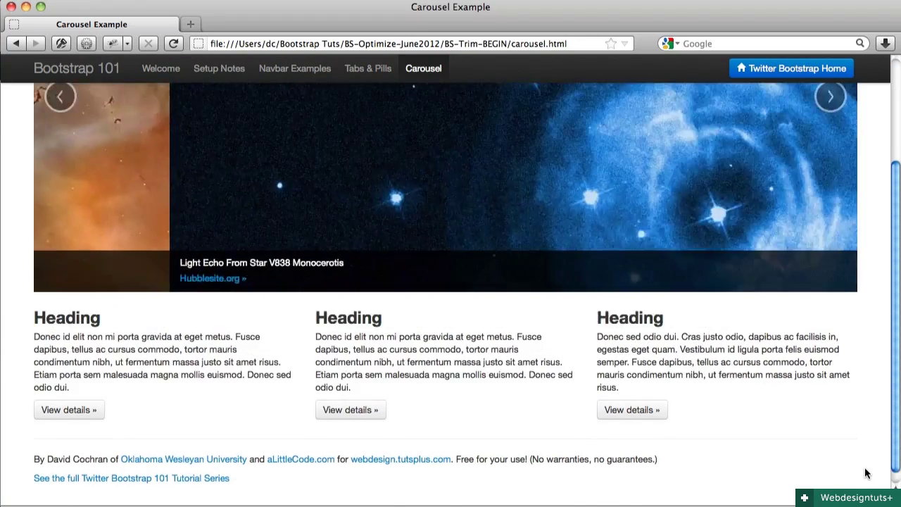
scroll(866, 473, "up", 5)
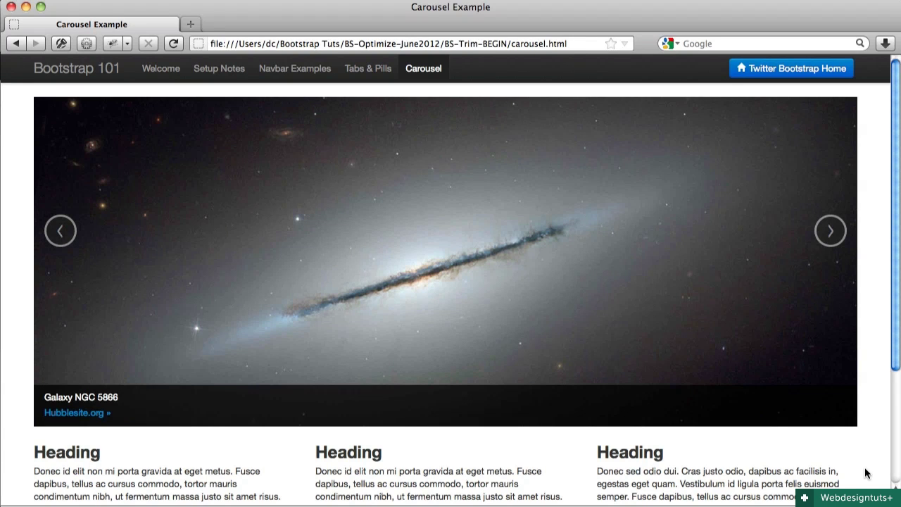
key("super+Tab")
key("super+Tab")
key("super+Tab")
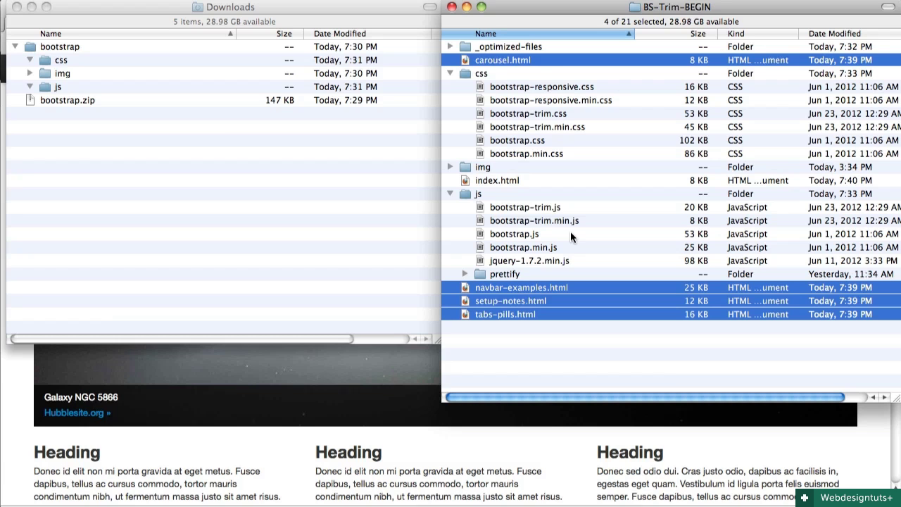
Bring Safari's main window with the Bootstrap Customize download page to the front
key("super+Tab")
key("super+Tab")
key("super+Tab")
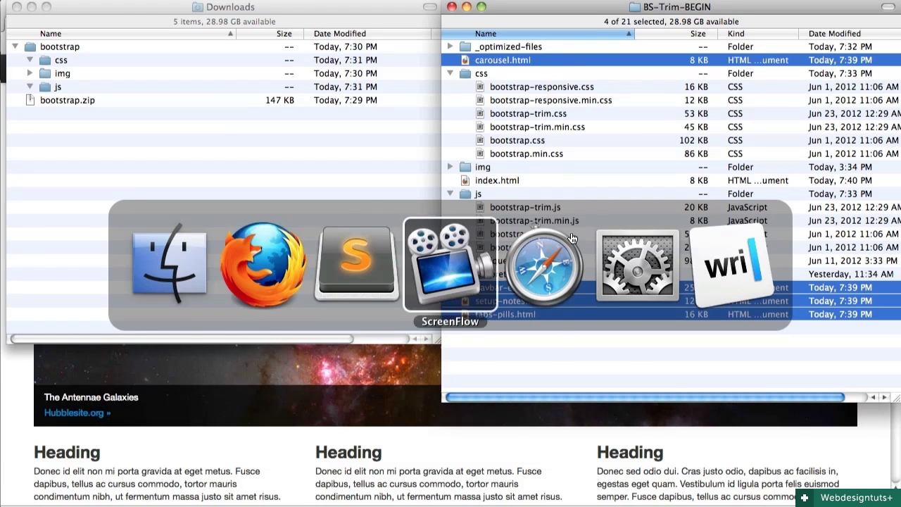
key("super+Tab")
left_click(401, 203)
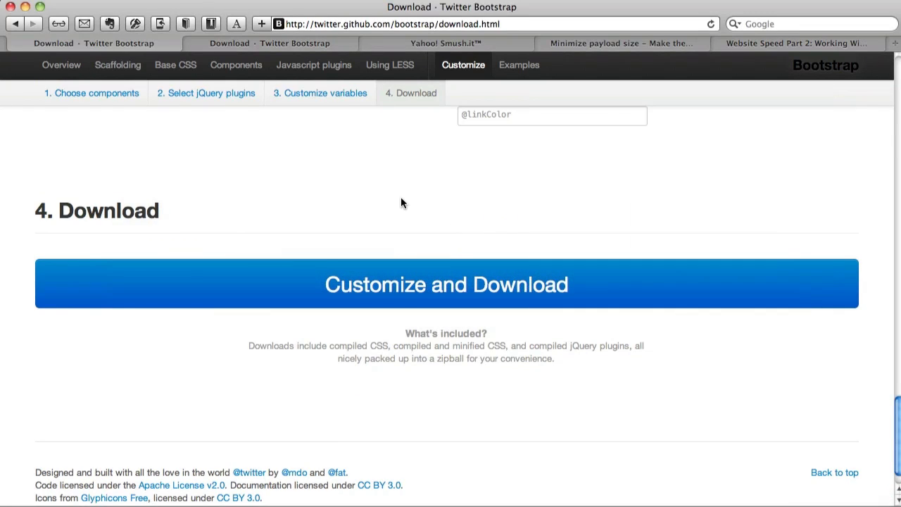